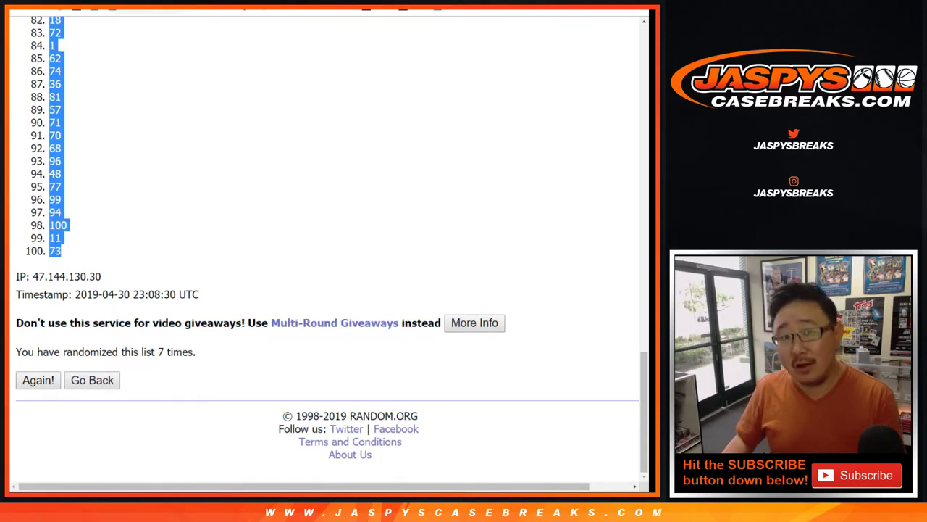
# Paste the copied randomized number list into column B of the SUNS/KINGS/ROCKETS sheet, starting at B1.
pyautogui.hotkey('ctrl', 'Tab')
pyautogui.rightClick(111, 105)
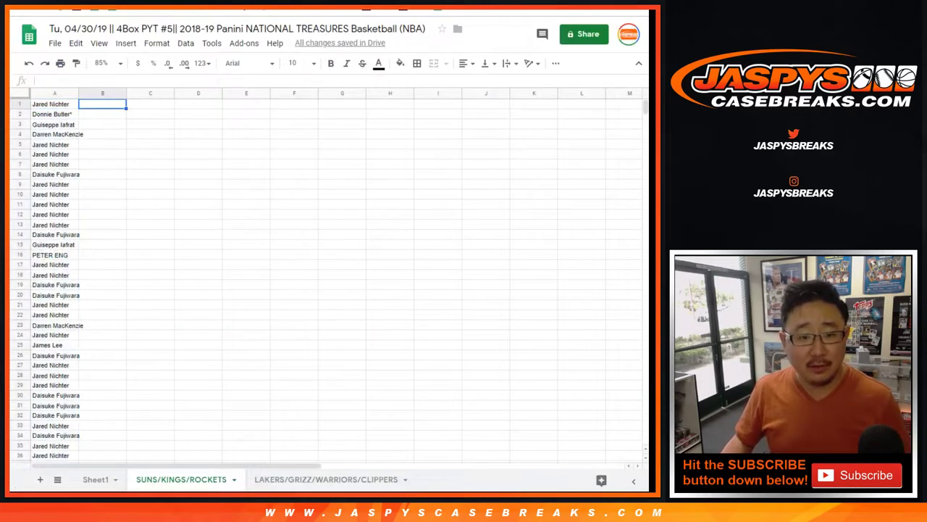
pyautogui.click(142, 152)
# Format the whole SUNS/KINGS/ROCKETS sheet with the Helvetica font at size 14.
pyautogui.hotkey('ctrl', 'a')
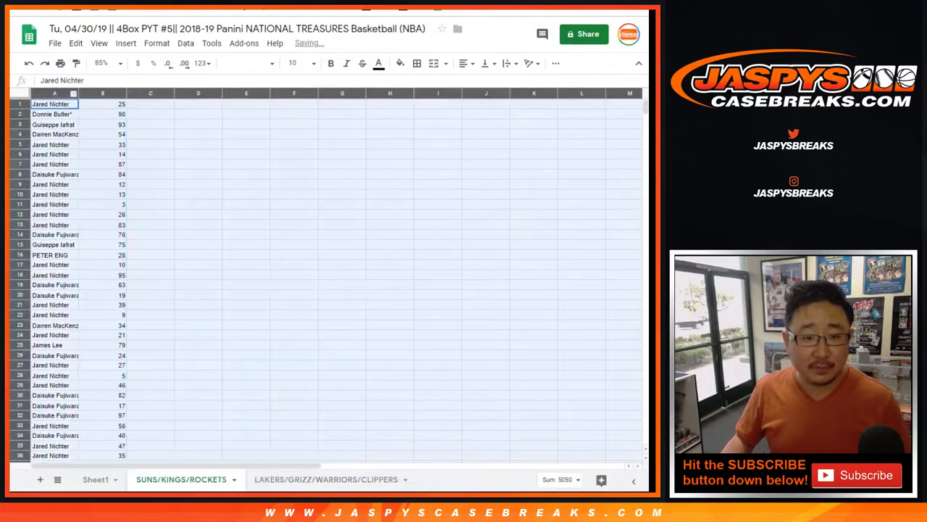
pyautogui.click(246, 63)
pyautogui.click(268, 106)
pyautogui.click(296, 63)
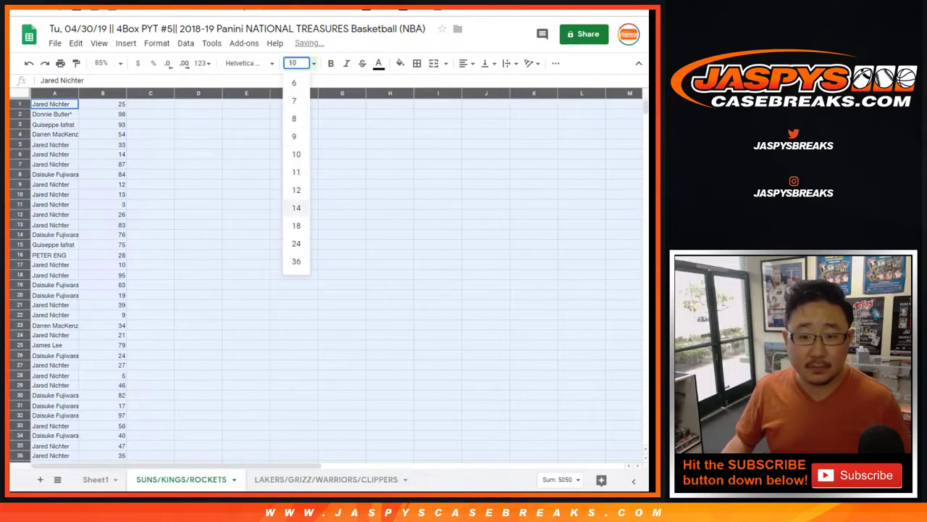
pyautogui.click(296, 208)
# Fit the column widths to their contents and set the sheet zoom to 150%.
pyautogui.doubleClick(78, 93)
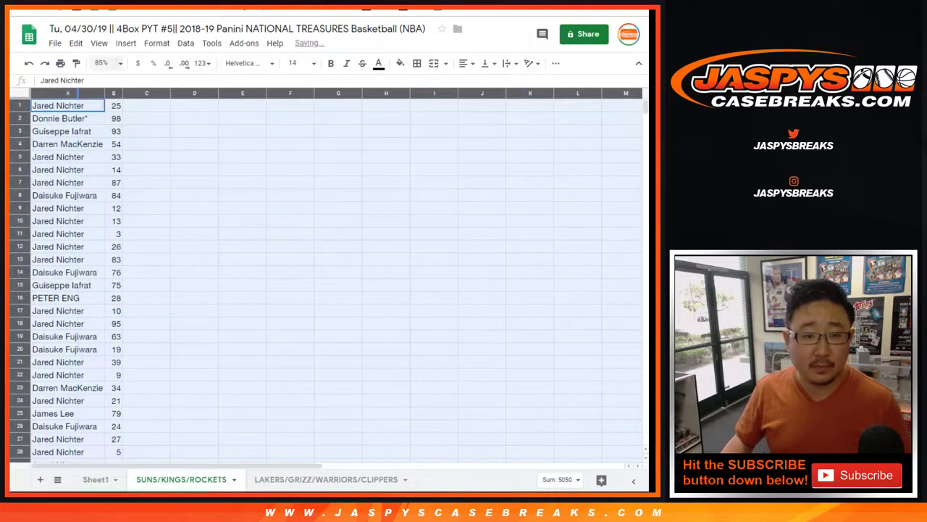
pyautogui.click(101, 63)
pyautogui.click(108, 171)
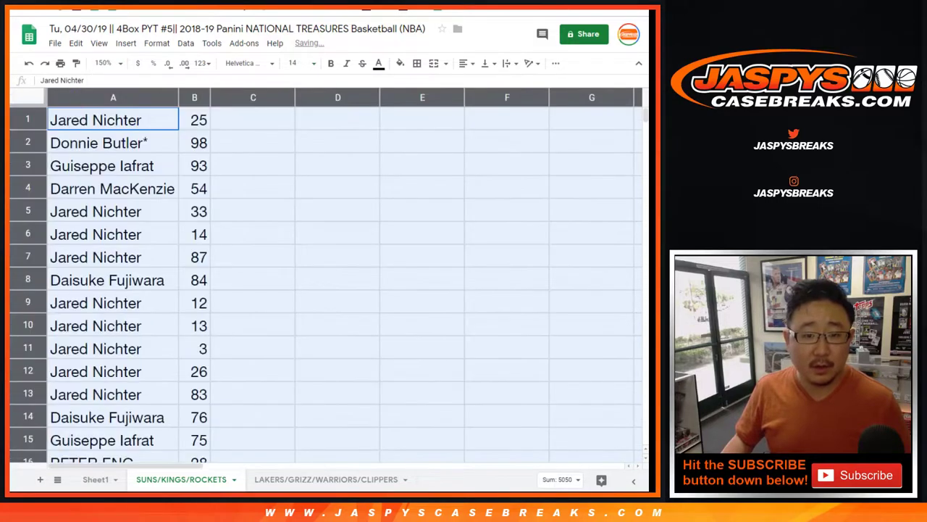
pyautogui.doubleClick(177, 97)
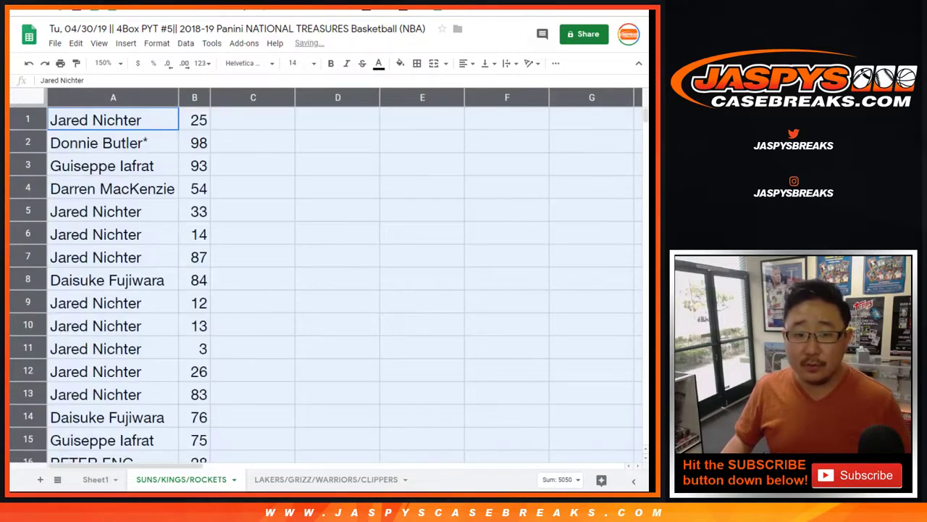
# Review the participant names and their assigned numbers from row 1 to row 100, marking the reading position along the way.
pyautogui.click(145, 120)
pyautogui.moveTo(145, 120); pyautogui.dragTo(196, 440)
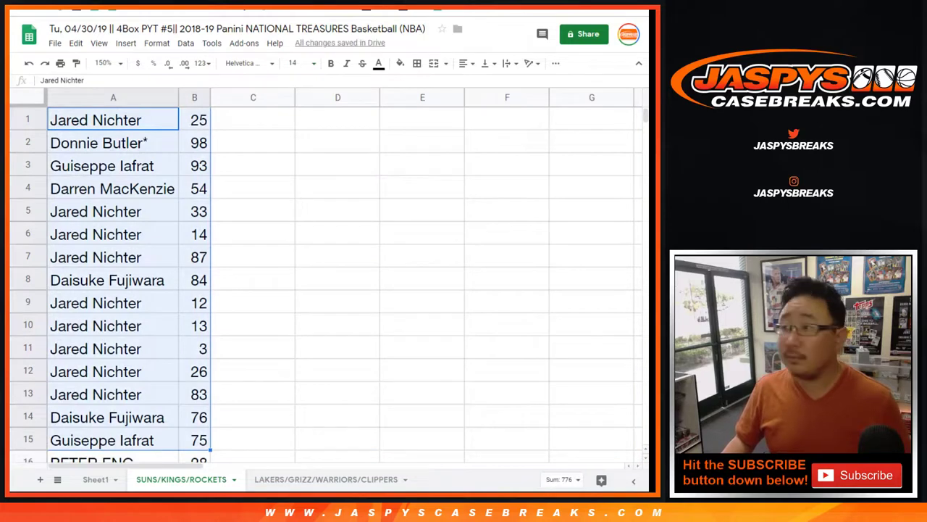
pyautogui.scroll(-5, 326, 275)
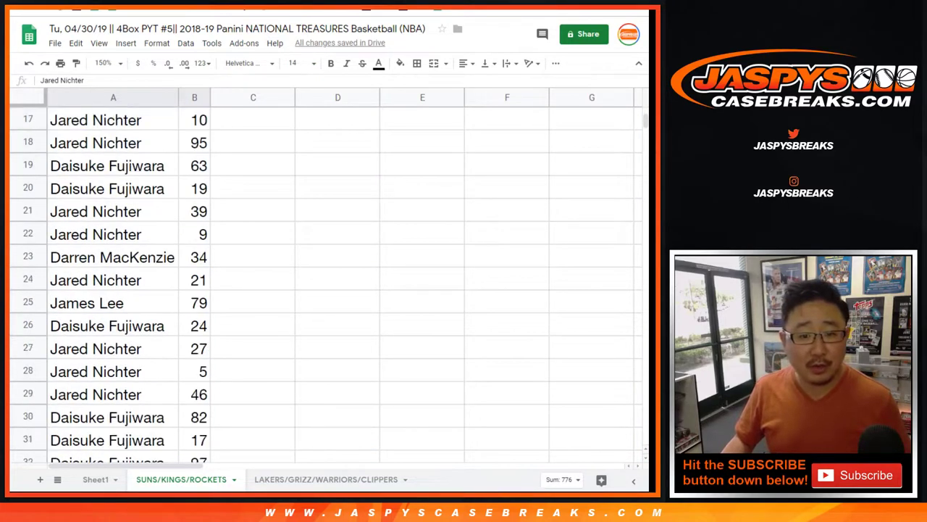
pyautogui.click(108, 439)
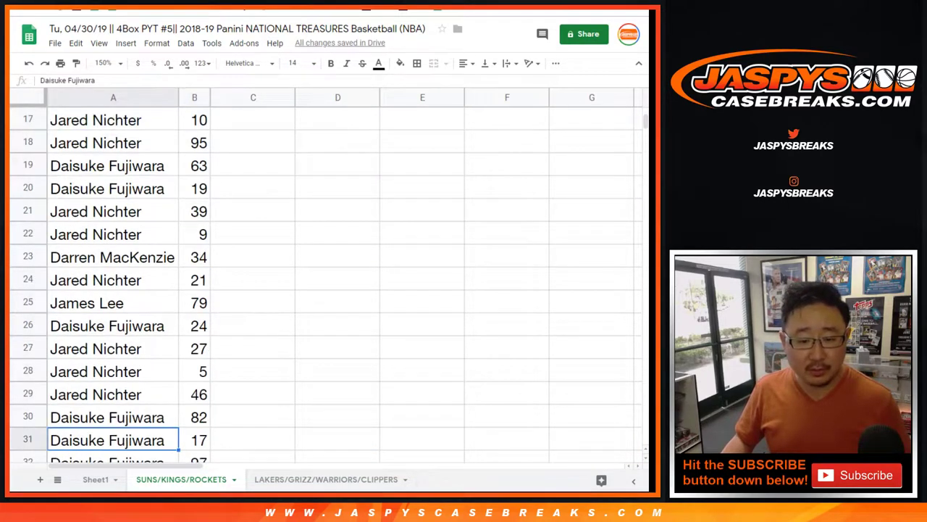
pyautogui.click(28, 439)
pyautogui.scroll(-5, 326, 275)
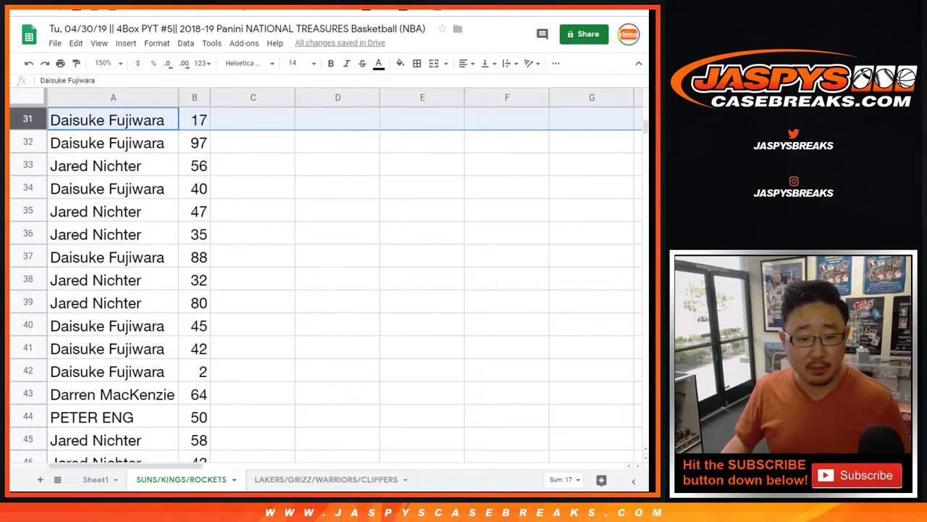
pyautogui.click(27, 440)
pyautogui.scroll(-7, 27, 440)
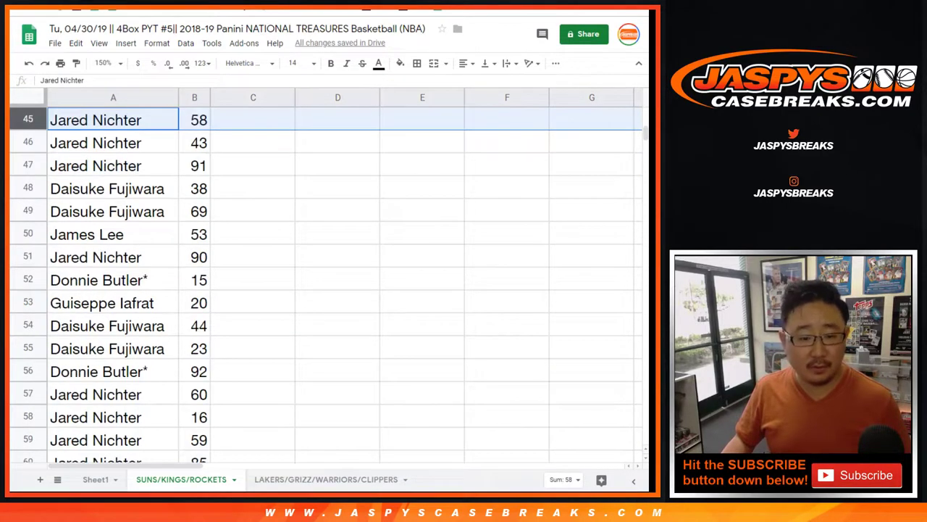
pyautogui.click(28, 439)
pyautogui.scroll(-4, 326, 275)
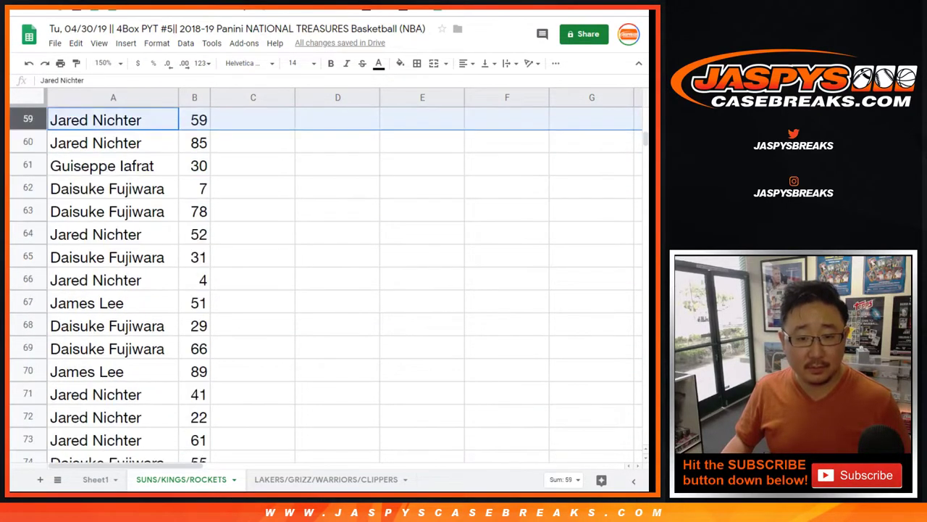
pyautogui.click(27, 440)
pyautogui.scroll(-5, 28, 440)
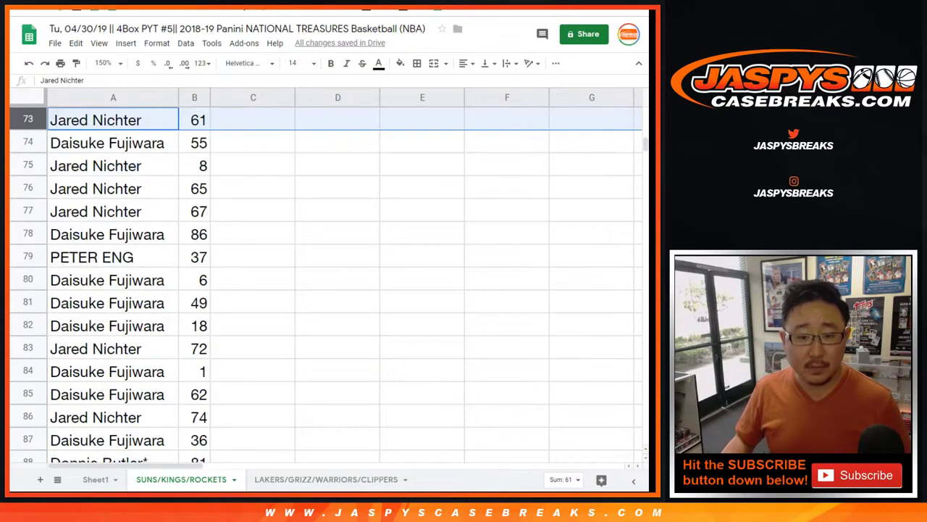
pyautogui.click(27, 440)
pyautogui.scroll(-5, 27, 439)
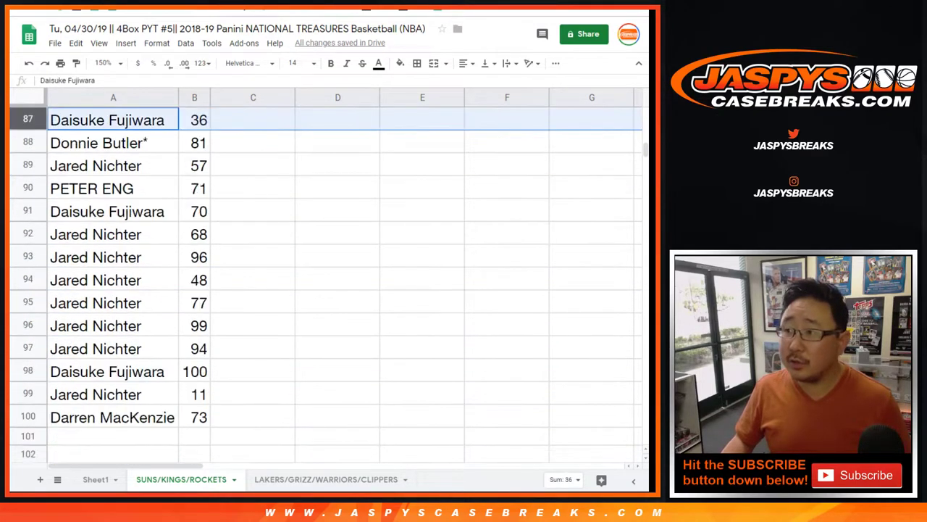
pyautogui.click(28, 416)
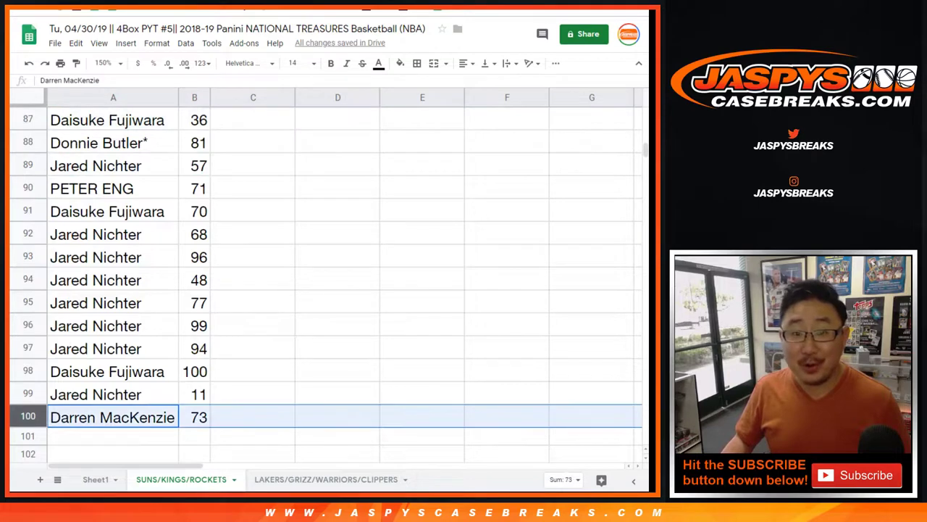
pyautogui.scroll(-3, 27, 417)
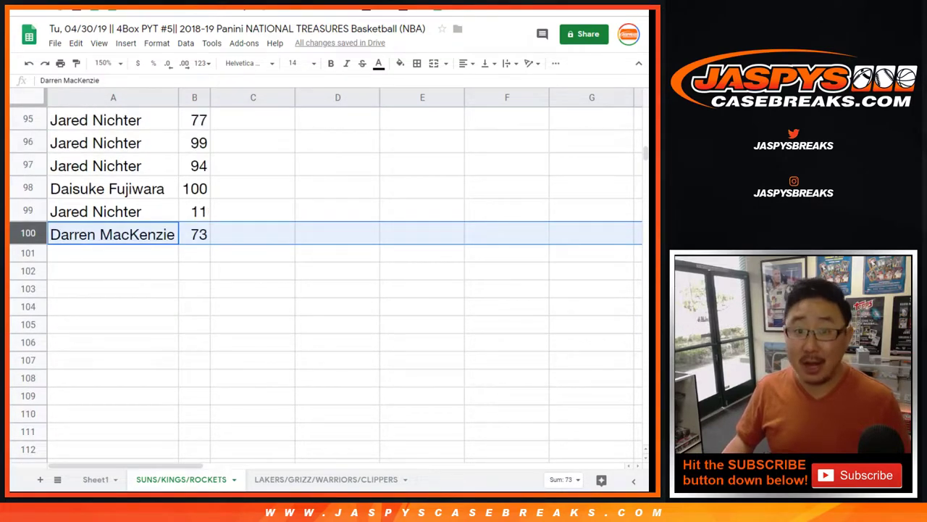
# Sort the sheet by column A from A to Z to group the numbers by participant.
pyautogui.scroll(15, 326, 275)
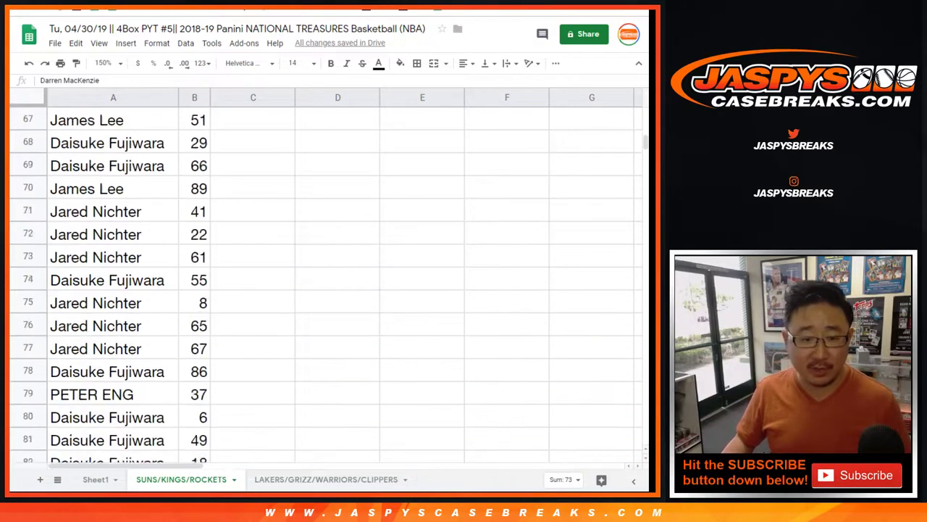
pyautogui.scroll(16, 326, 275)
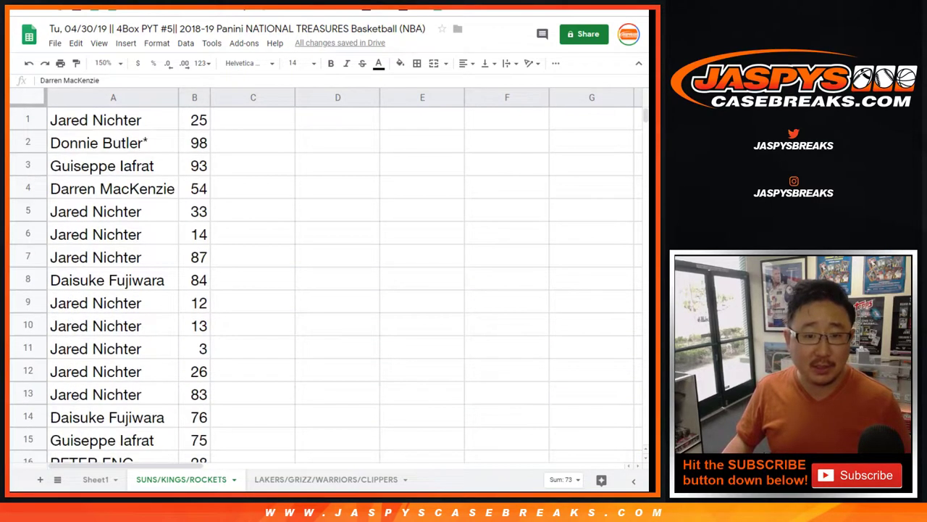
pyautogui.click(113, 98)
pyautogui.click(185, 43)
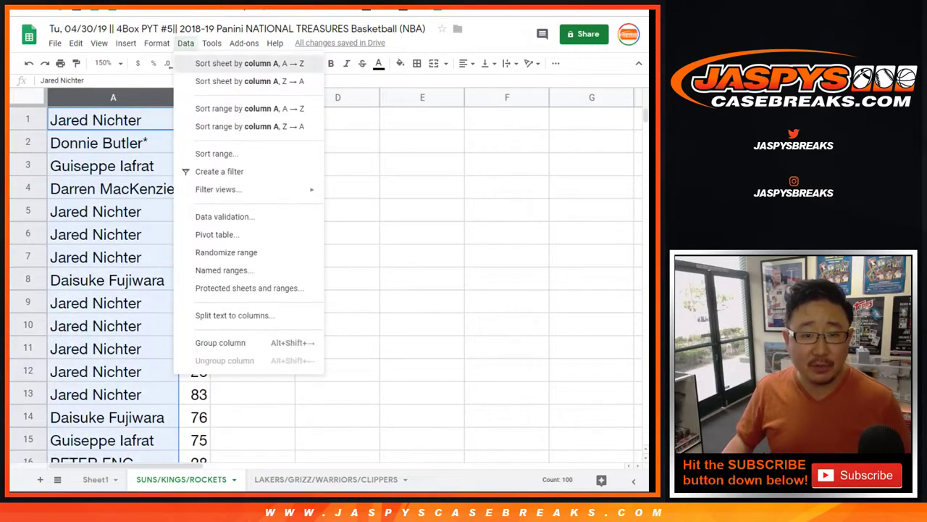
pyautogui.click(249, 63)
# Review the sorted list from the first participant through row 48, highlighting participants' row groups along the way.
pyautogui.scroll(-8, 326, 275)
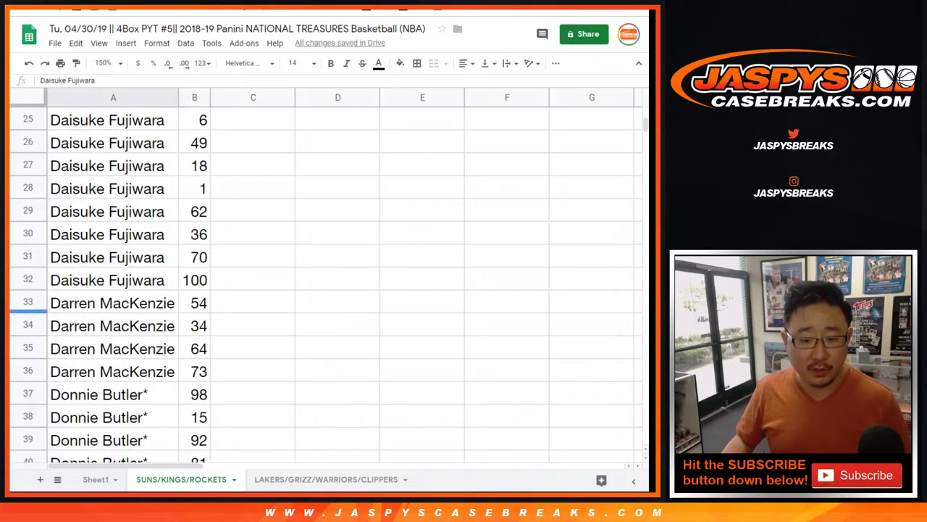
pyautogui.click(28, 269)
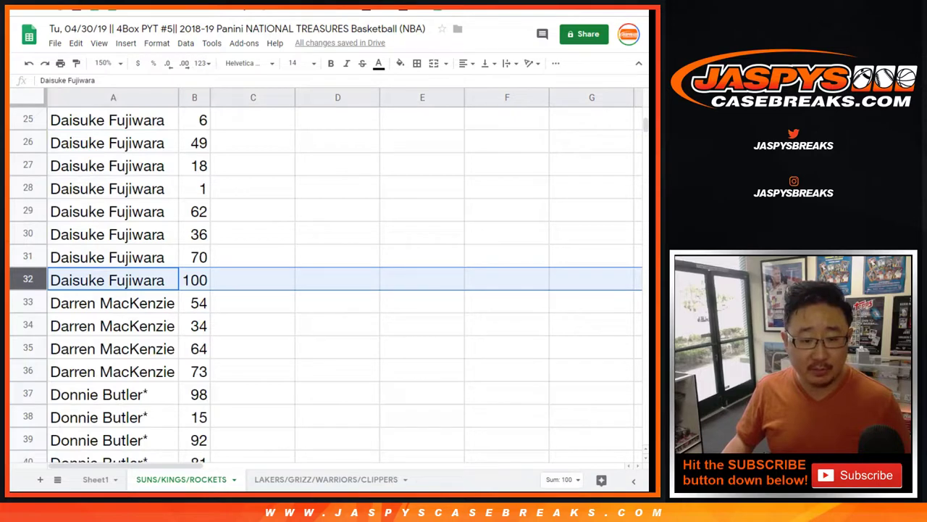
pyautogui.click(27, 394)
pyautogui.scroll(-3, 27, 394)
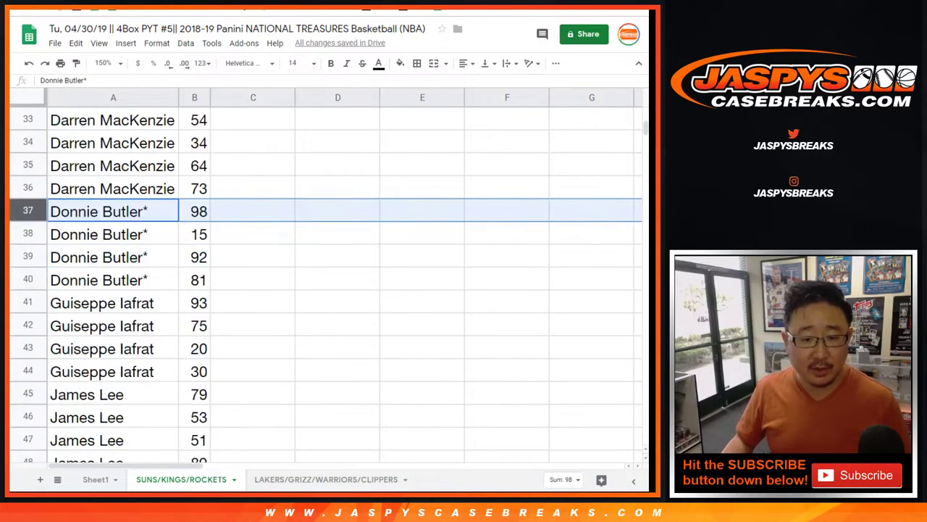
pyautogui.keyDown('shift'); pyautogui.click(27, 280); pyautogui.keyUp('shift')
pyautogui.click(28, 302)
pyautogui.keyDown('shift'); pyautogui.click(27, 371); pyautogui.keyUp('shift')
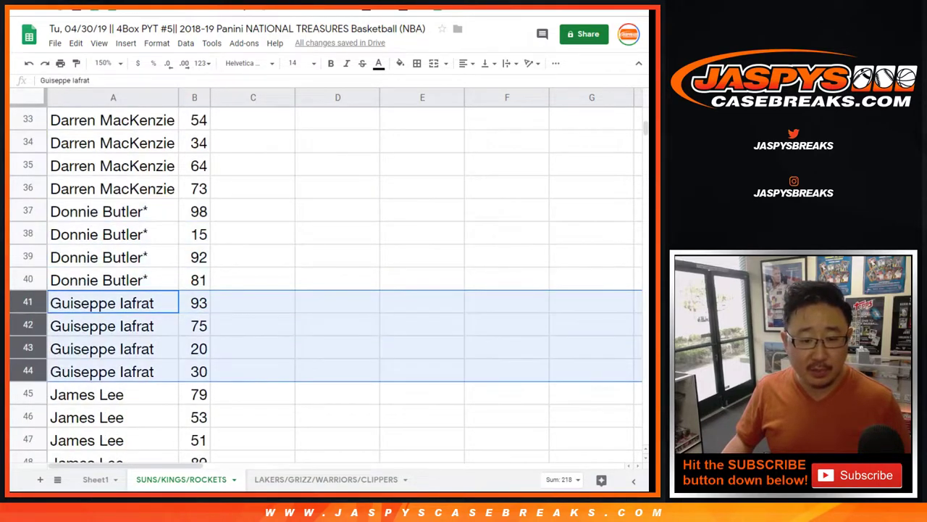
pyautogui.scroll(-3, 27, 371)
pyautogui.click(28, 165)
pyautogui.keyDown('shift'); pyautogui.click(27, 233); pyautogui.keyUp('shift')
# Review the numbers in rows 49 to 100, highlighting the last two participants' rows in batches.
pyautogui.click(27, 257)
pyautogui.scroll(-2, 28, 256)
pyautogui.keyDown('shift'); pyautogui.click(28, 417); pyautogui.keyUp('shift')
pyautogui.scroll(-3, 28, 416)
pyautogui.scroll(-2, 326, 275)
pyautogui.scroll(1, 326, 275)
pyautogui.click(27, 165)
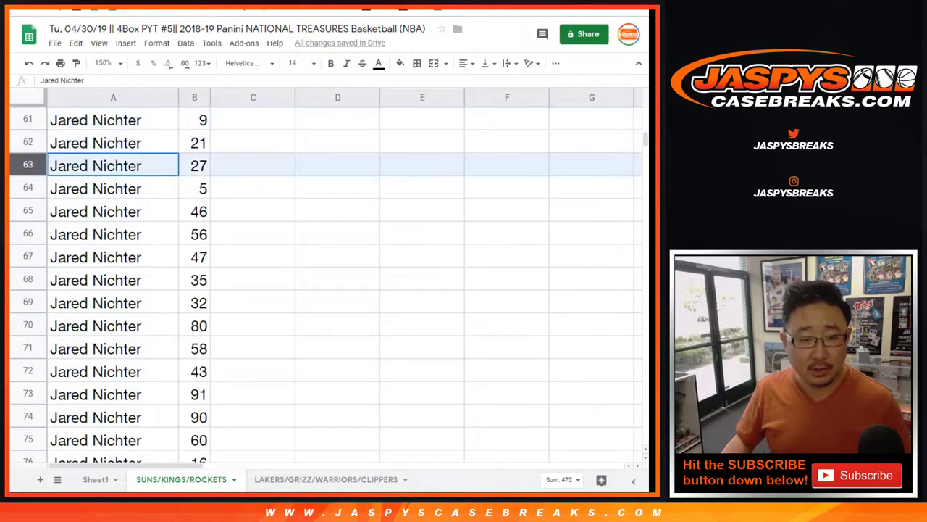
pyautogui.keyDown('shift'); pyautogui.click(27, 440); pyautogui.keyUp('shift')
pyautogui.scroll(-5, 326, 275)
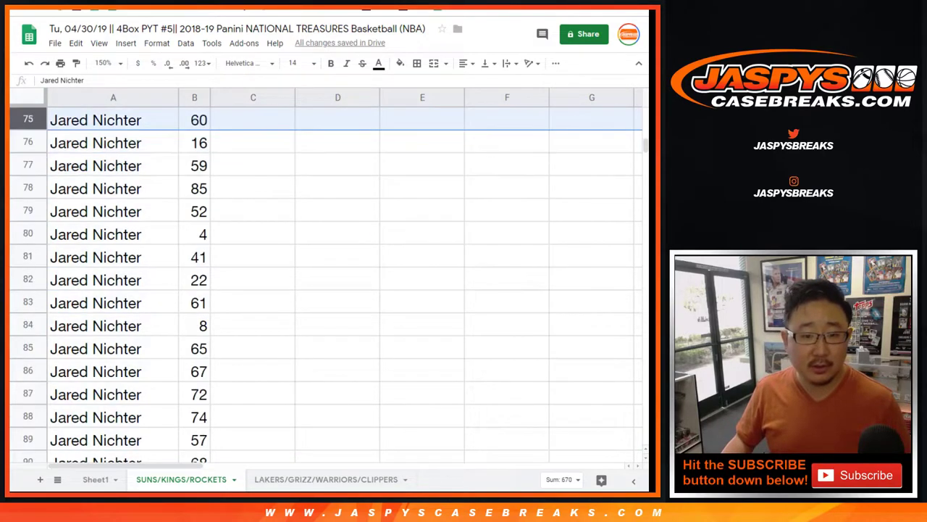
pyautogui.click(28, 143)
pyautogui.keyDown('shift'); pyautogui.click(28, 439); pyautogui.keyUp('shift')
pyautogui.scroll(-4, 326, 275)
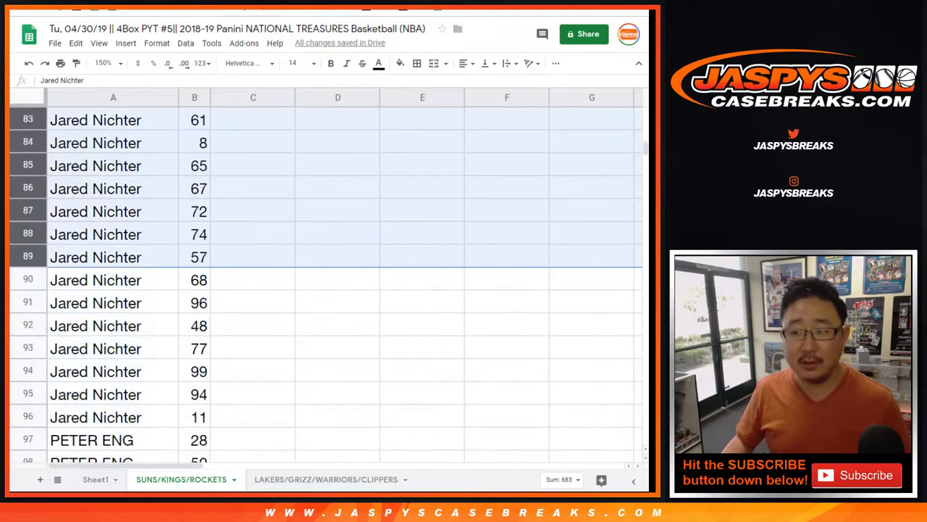
pyautogui.click(27, 188)
pyautogui.keyDown('shift'); pyautogui.click(28, 326); pyautogui.keyUp('shift')
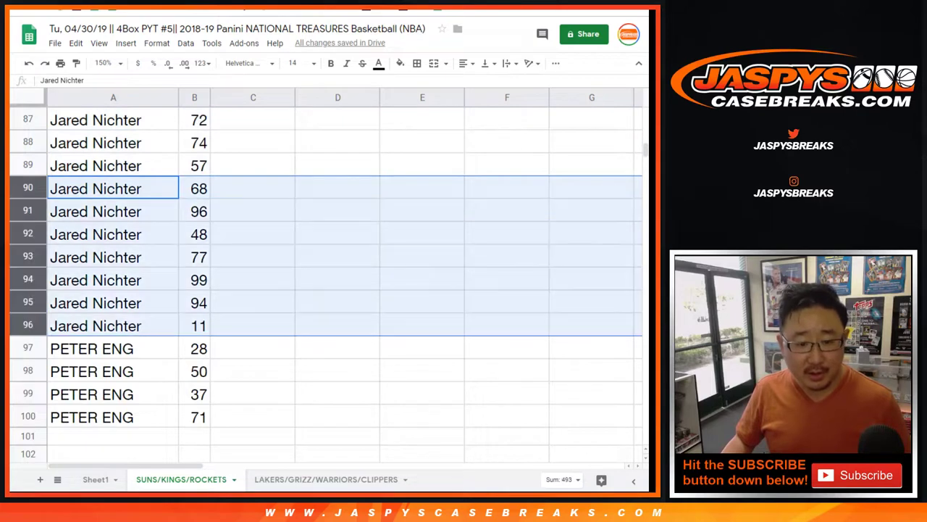
pyautogui.click(27, 348)
pyautogui.keyDown('shift'); pyautogui.click(28, 417); pyautogui.keyUp('shift')
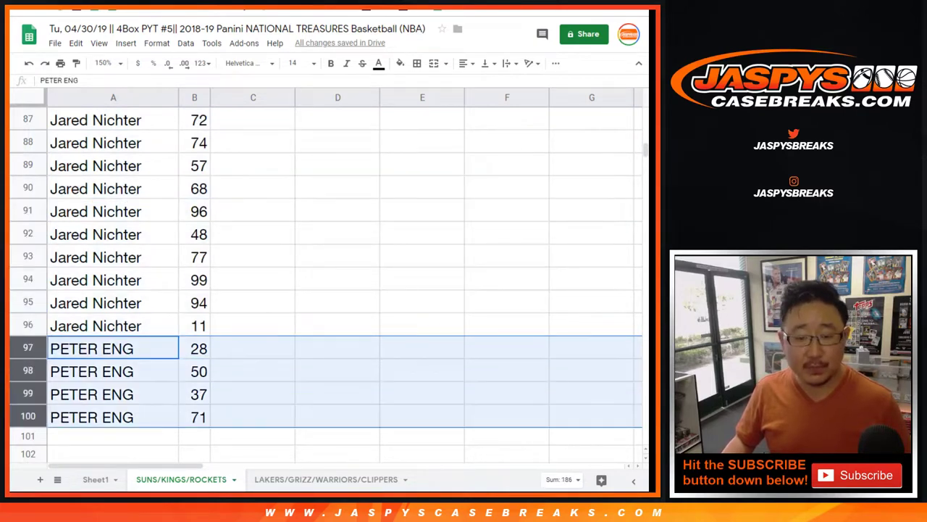
pyautogui.click(194, 279)
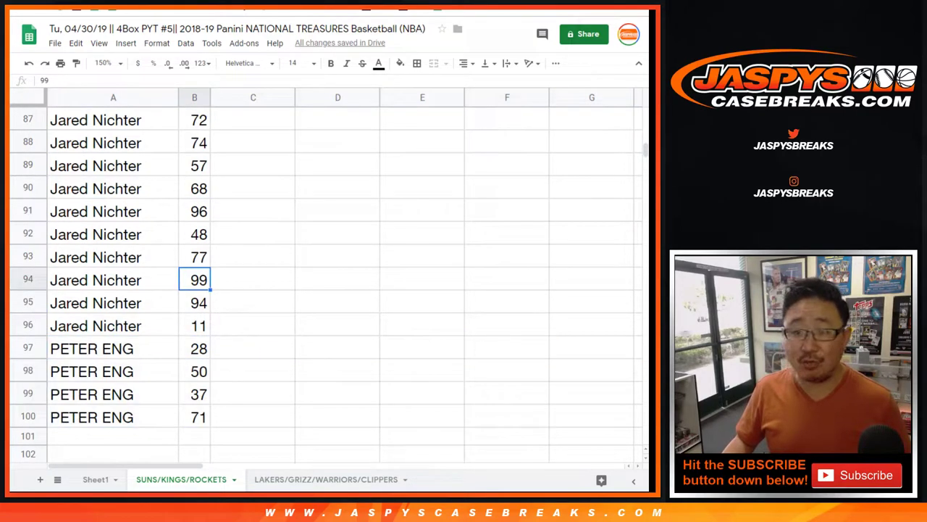
# Turn on link sharing so anyone with the link can view the spreadsheet, copy the link, and close the sharing settings.
pyautogui.click(583, 34)
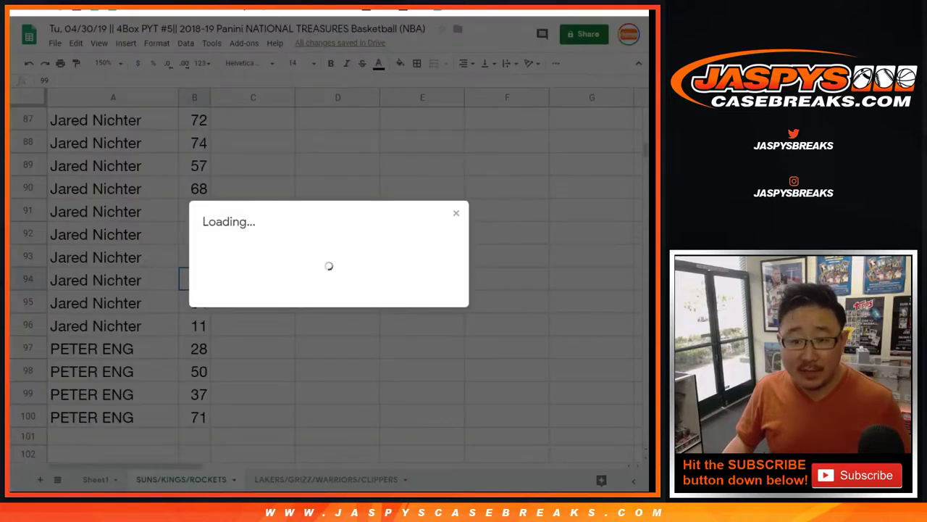
pyautogui.click(426, 202)
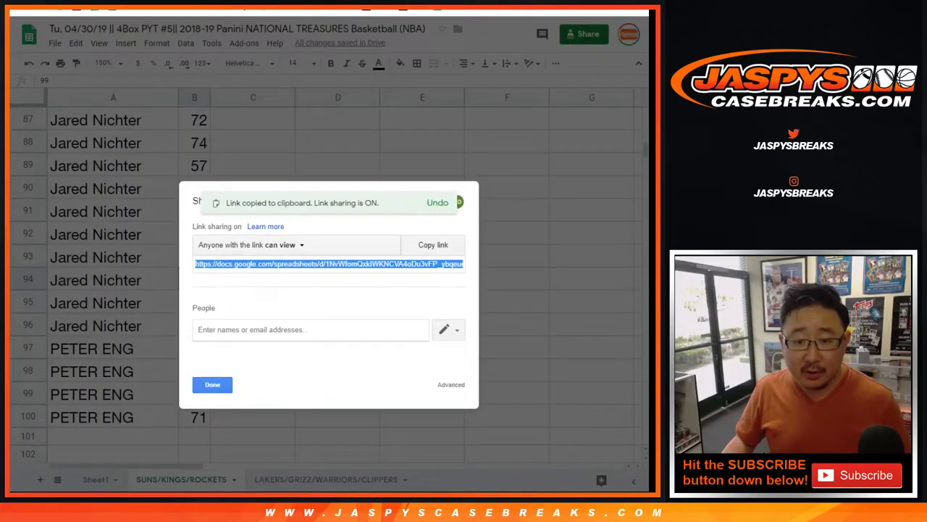
pyautogui.click(252, 245)
pyautogui.click(258, 319)
pyautogui.click(433, 244)
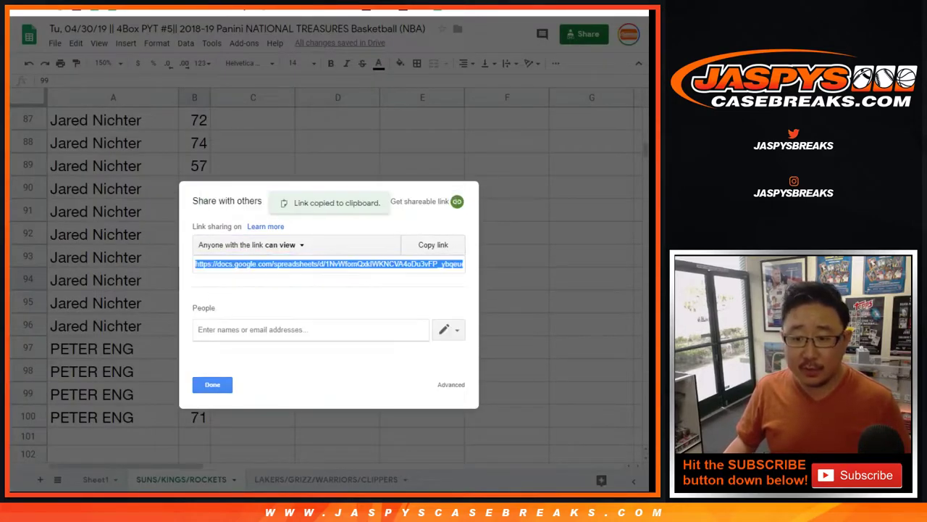
pyautogui.hotkey('alt', 'Tab')
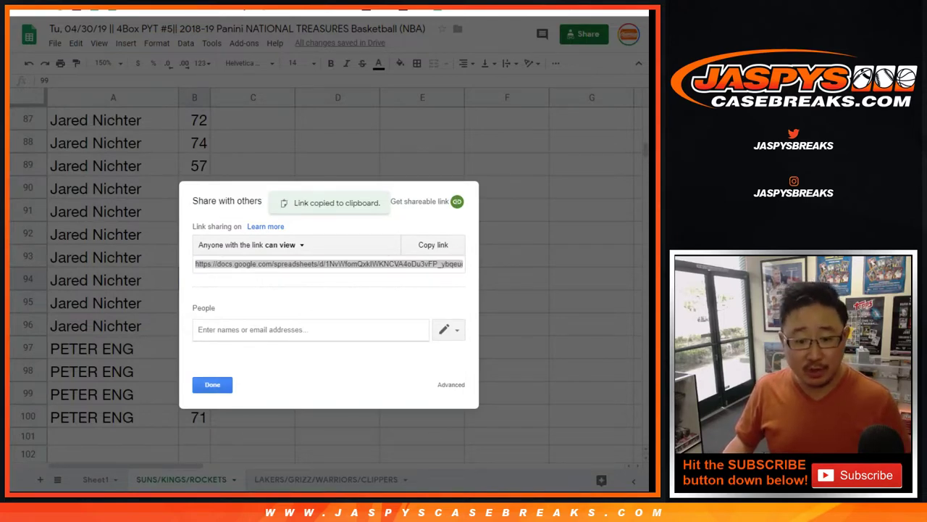
pyautogui.hotkey('alt', 'Tab')
pyautogui.press('Escape')
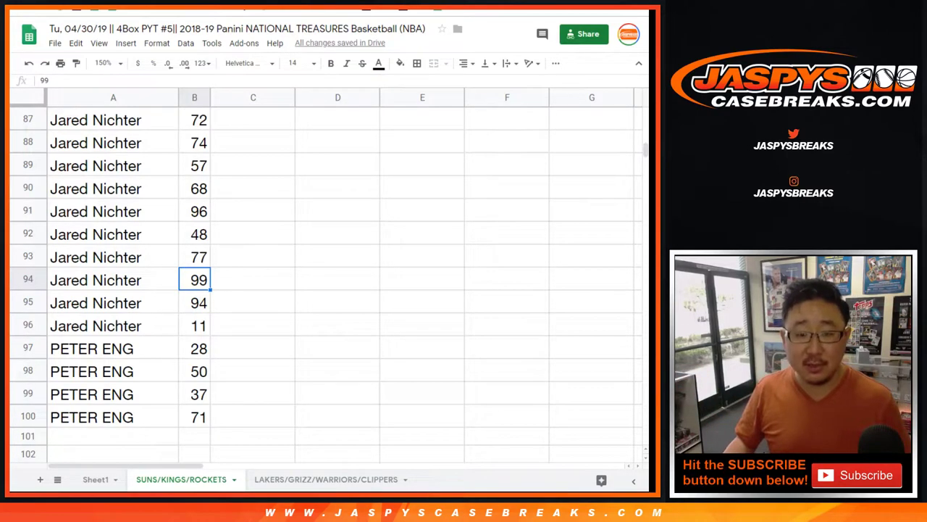
# Open Sheet1 to view the list of participants and their NBA teams.
pyautogui.click(96, 480)
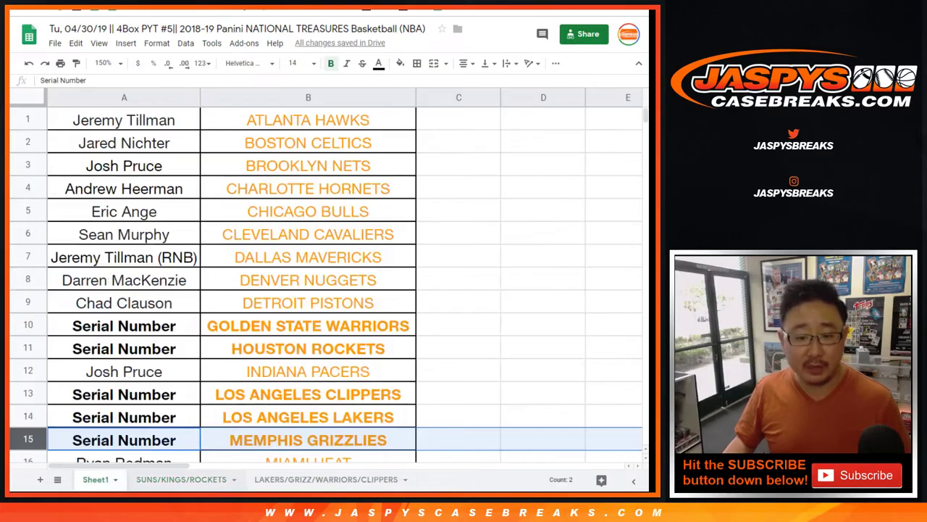
# Switch from the spreadsheet to the RANDOM.ORG List Randomizer page holding the Lakers, Grizzlies, Warriors and Clippers participants.
pyautogui.hotkey('ctrl', 'shift', 'pagedown')
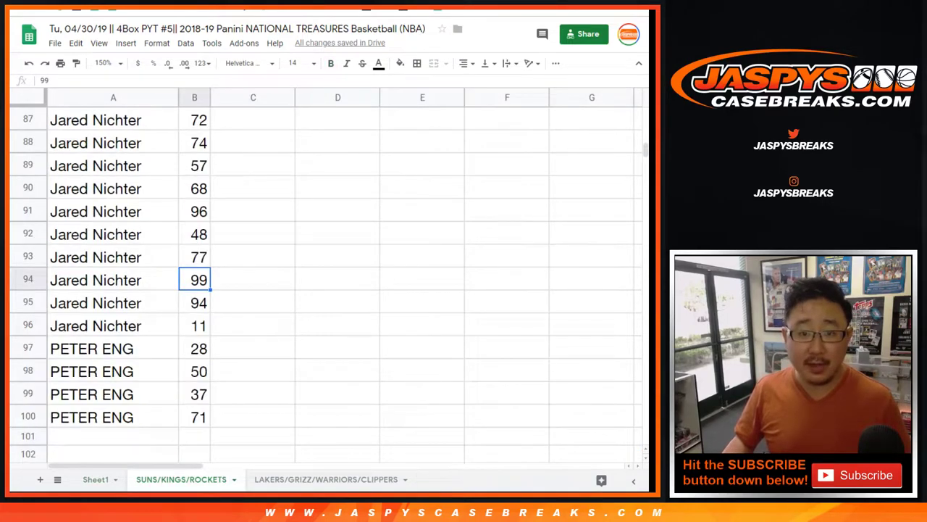
pyautogui.hotkey('ctrl', 'Tab')
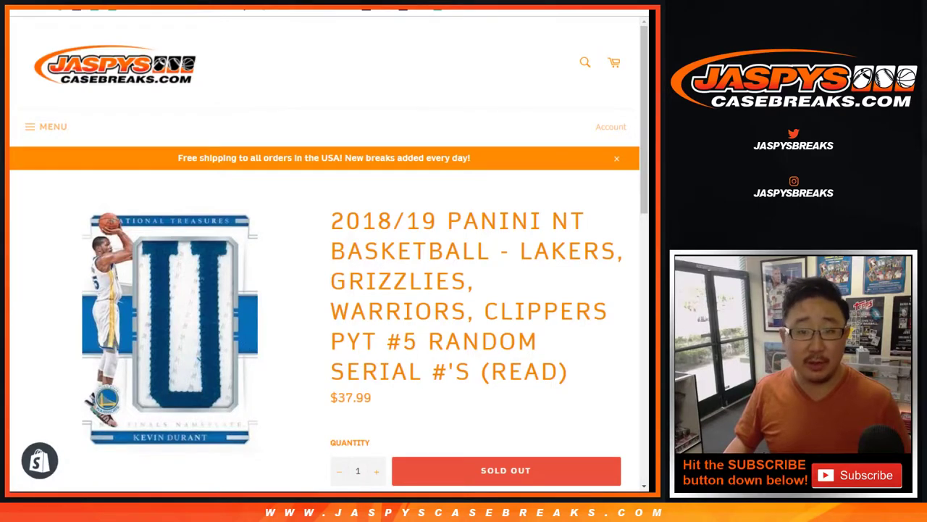
pyautogui.hotkey('ctrl', 'Tab')
pyautogui.hotkey('ctrl', 'Tab')
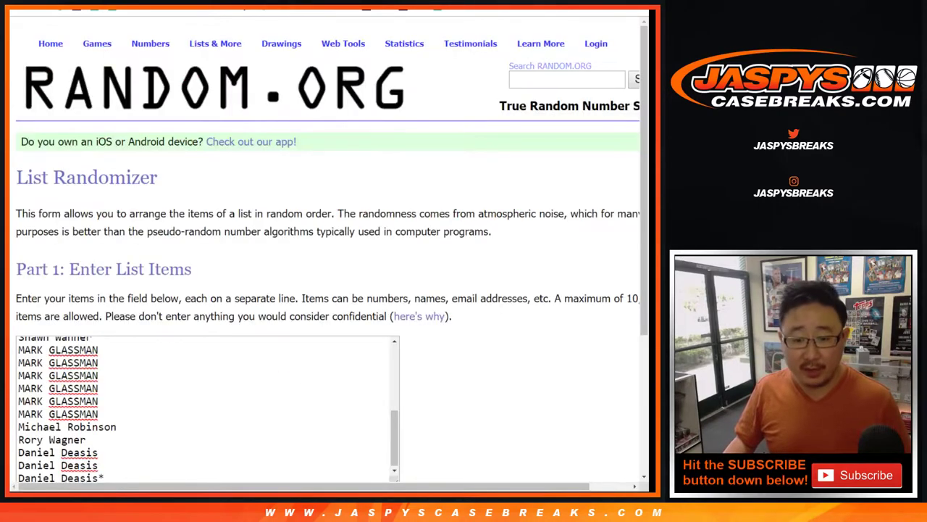
# Check the participant entries in the List Randomizer form from the end of the list back to its start.
pyautogui.scroll(-2, 327, 250)
pyautogui.click(207, 366)
pyautogui.hotkey('ctrl', 'Home')
pyautogui.hotkey('ctrl', 'End')
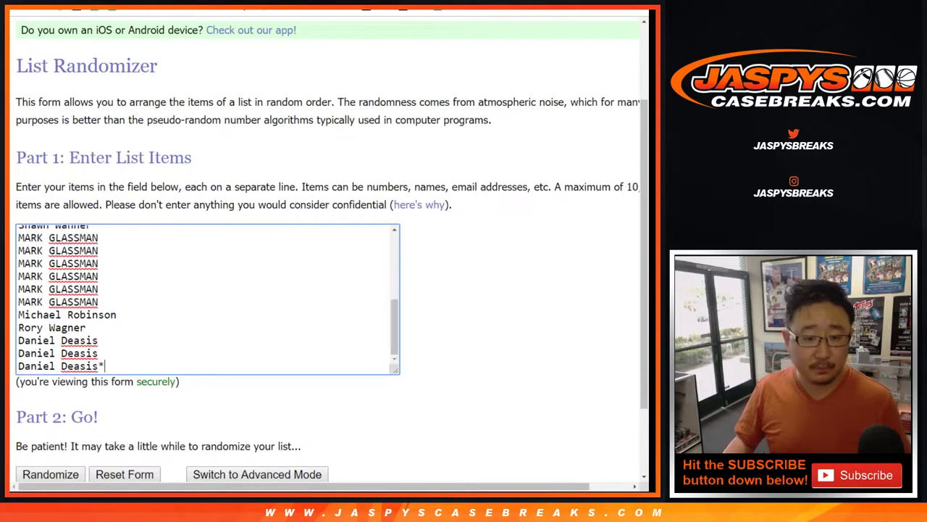
pyautogui.hotkey('ctrl', 'a')
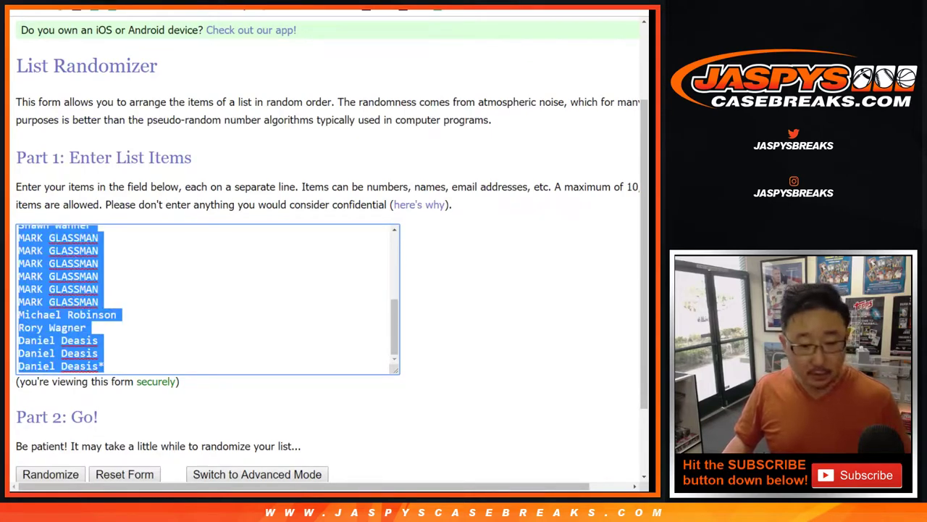
pyautogui.click(507, 312)
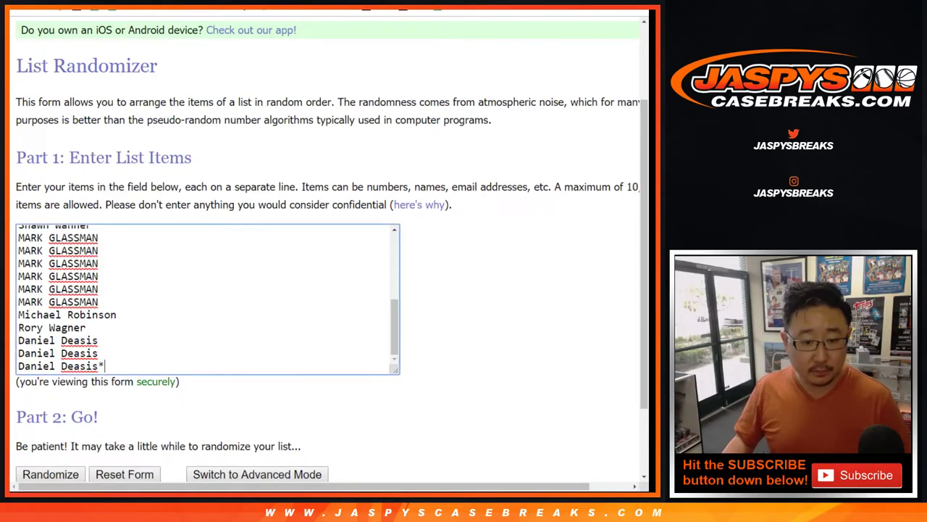
pyautogui.click(106, 366)
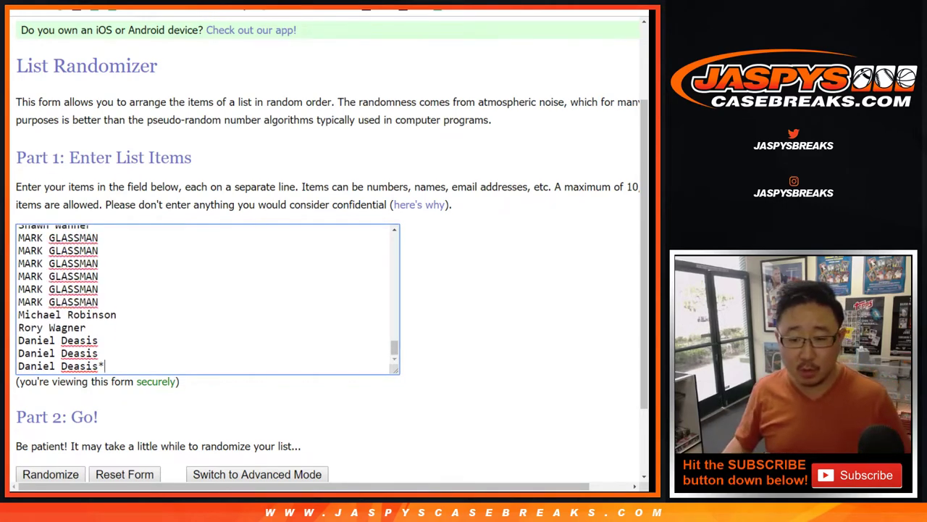
pyautogui.scroll(15, 208, 298)
# Check the list of numbers 1 to 100 in the other List Randomizer form, and roll two virtual dice.
pyautogui.hotkey('ctrl', 'Tab')
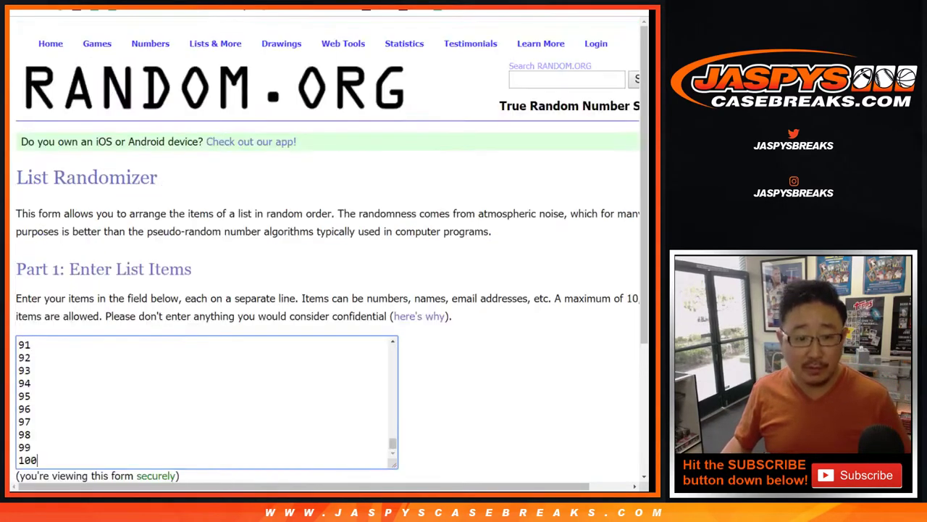
pyautogui.scroll(16, 208, 402)
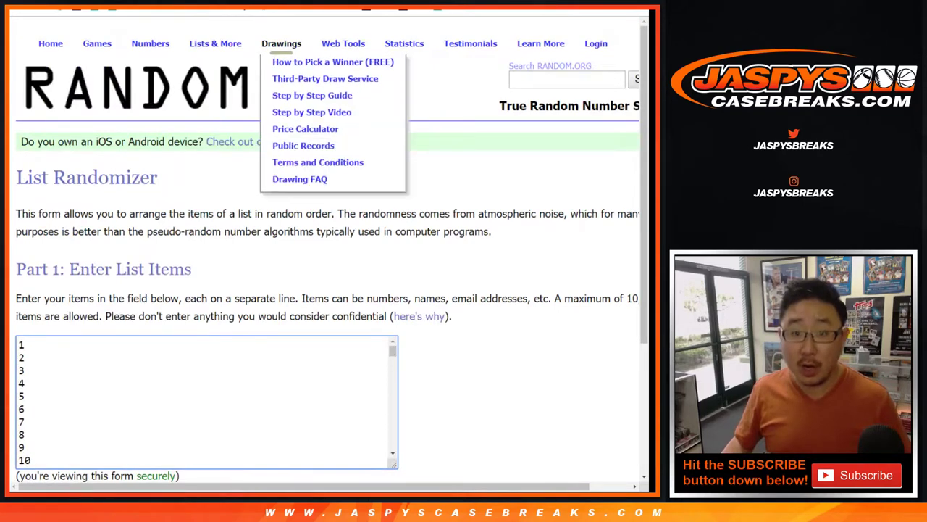
pyautogui.hotkey('ctrl', 'Tab')
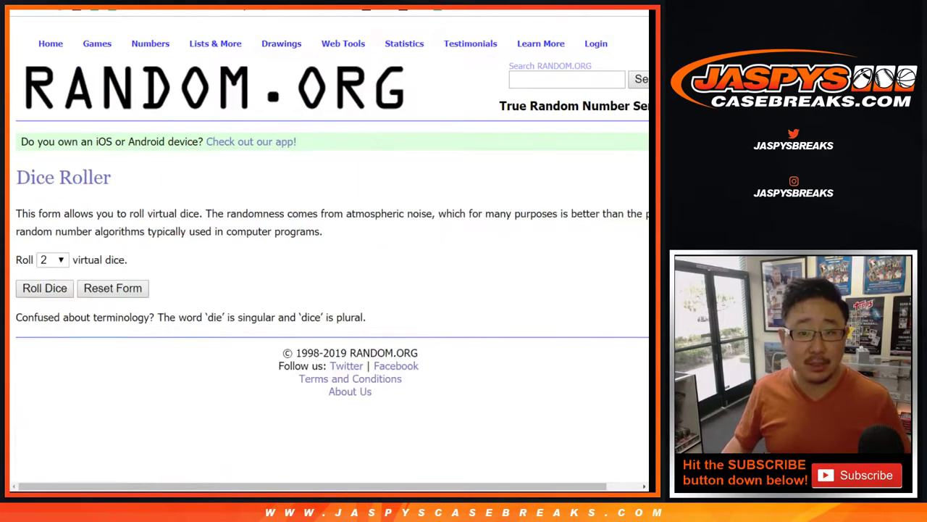
pyautogui.click(45, 288)
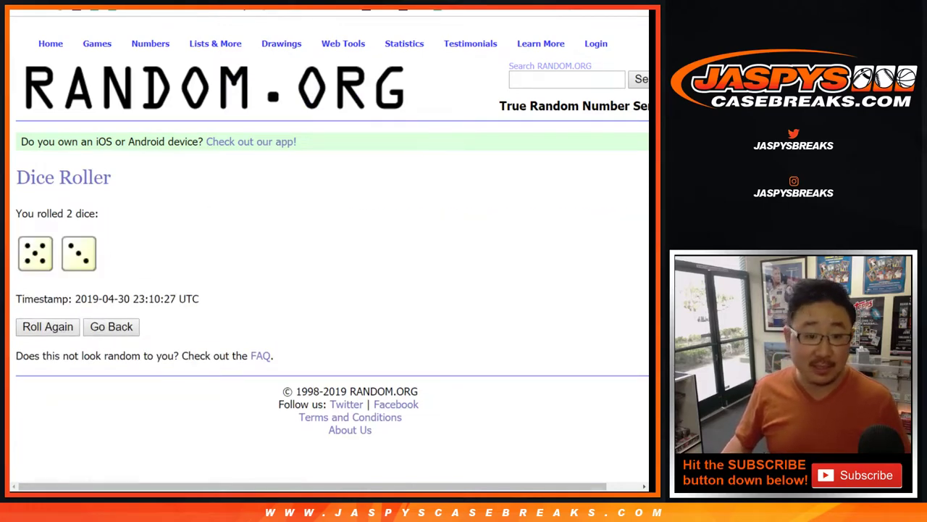
# Randomize the participant name list eight times in List Randomizer.
pyautogui.hotkey('ctrl', 'shift', 'Tab')
pyautogui.scroll(-1, 326, 253)
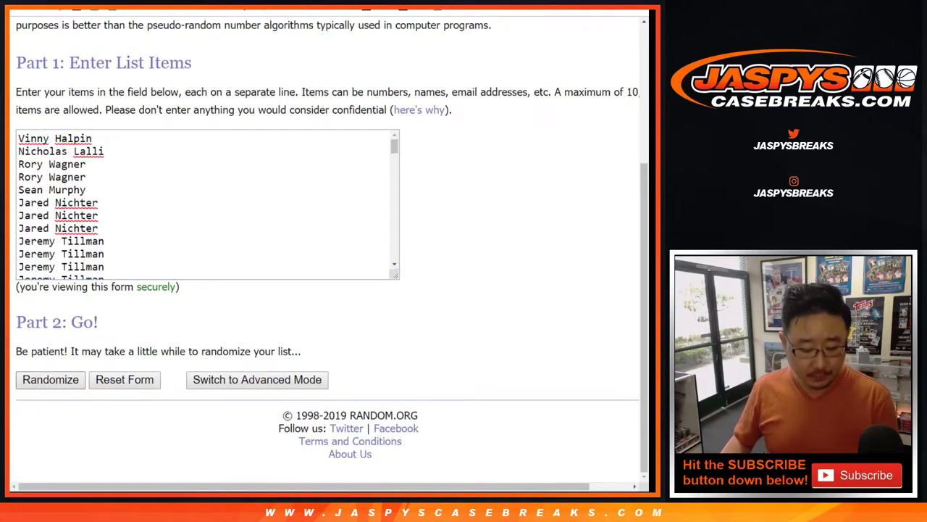
pyautogui.click(45, 379)
pyautogui.press('End')
pyautogui.click(37, 379)
pyautogui.press('End')
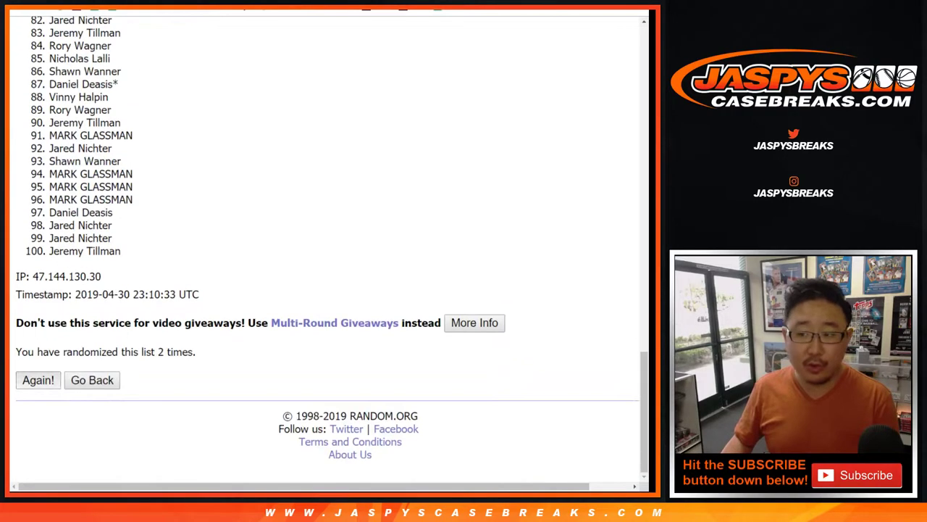
pyautogui.press('Return')
pyautogui.press('End')
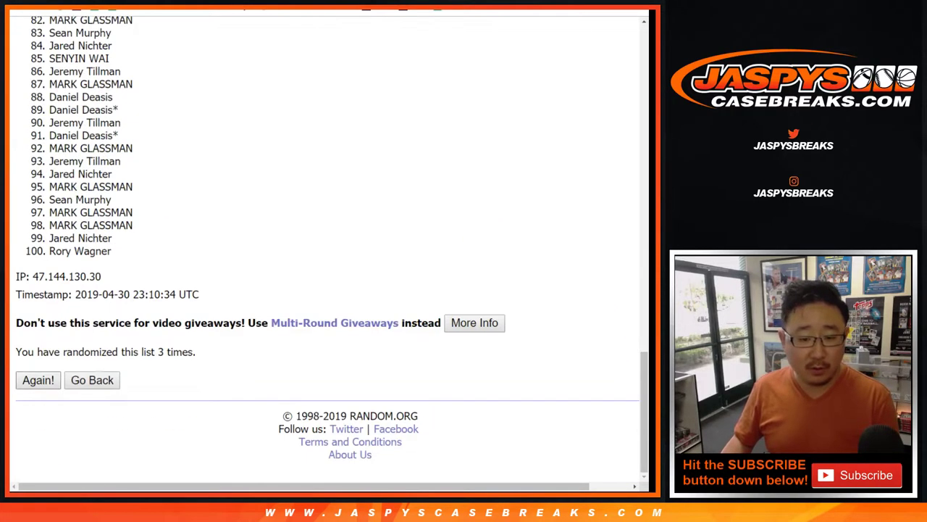
pyautogui.press('Return')
pyautogui.press('Return')
pyautogui.press('Return')
pyautogui.press('End')
pyautogui.press('Return')
pyautogui.press('End')
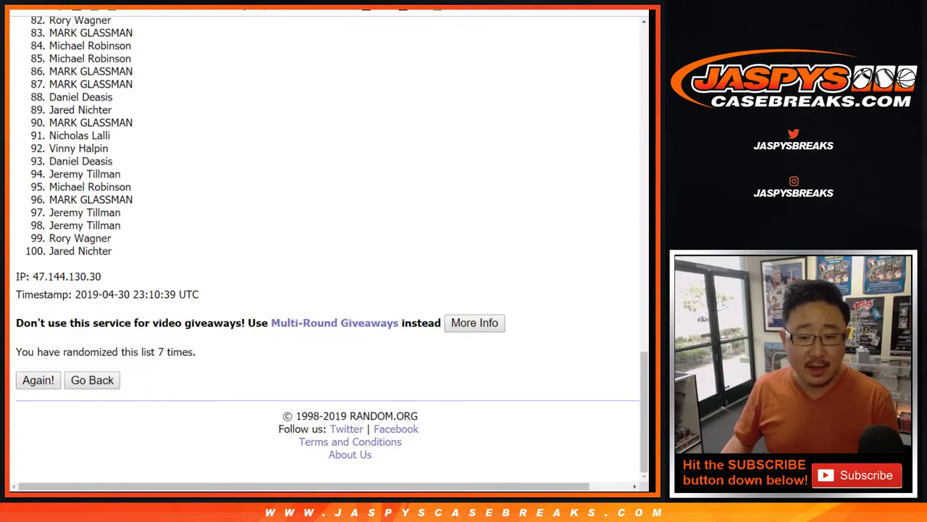
pyautogui.press('Return')
pyautogui.press('End')
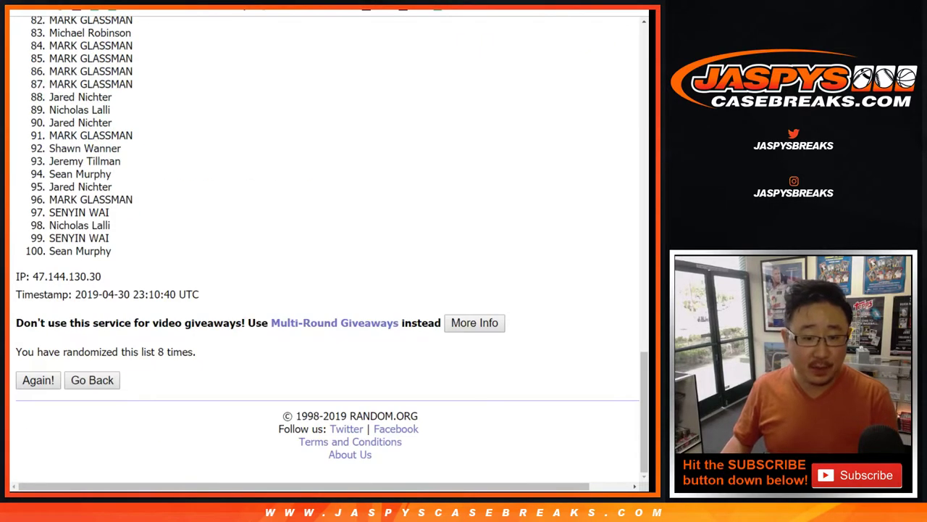
pyautogui.press('Return')
# Copy all 100 randomized names and paste them into the LAKERS/GRIZZ/WARRIORS/CLIPPERS sheet from cell A1.
pyautogui.moveTo(49, 240); pyautogui.dragTo(115, 252)
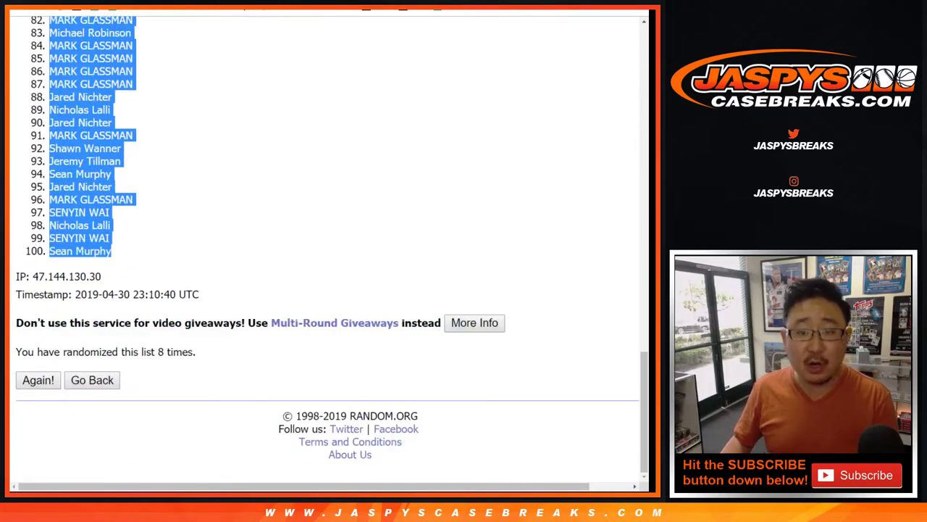
pyautogui.hotkey('ctrl', 'Tab')
pyautogui.click(326, 480)
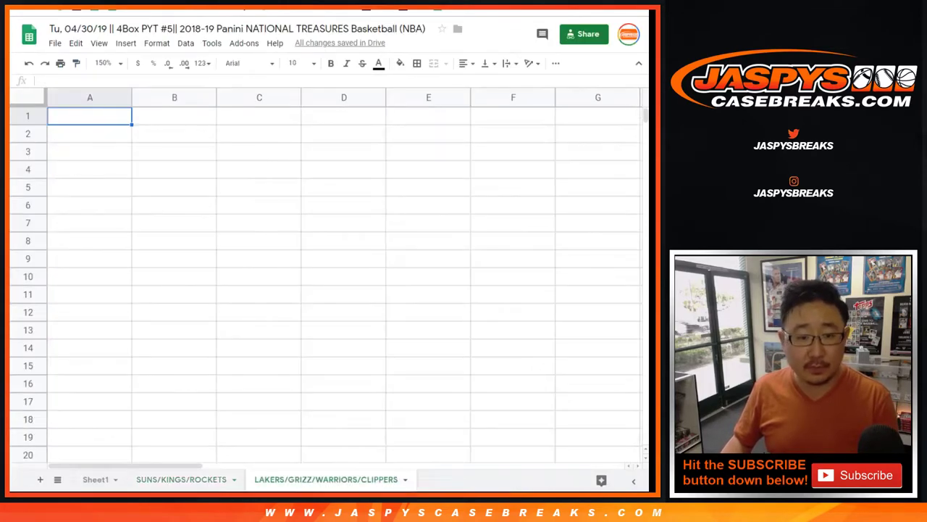
pyautogui.rightClick(113, 120)
pyautogui.click(141, 167)
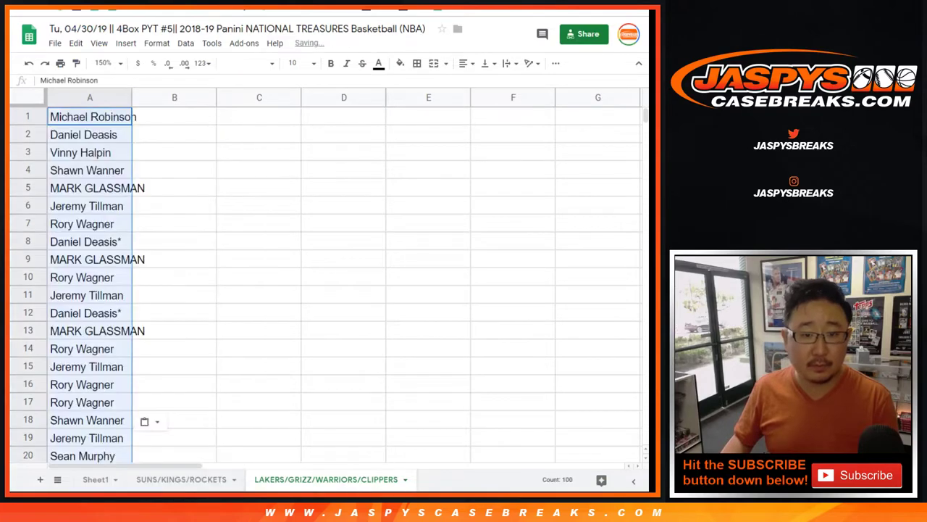
# Randomize the list of numbers 1 to 100 eight times, and highlight the randomization count and timestamp.
pyautogui.hotkey('ctrl', 'Tab')
pyautogui.hotkey('ctrl', 'Tab')
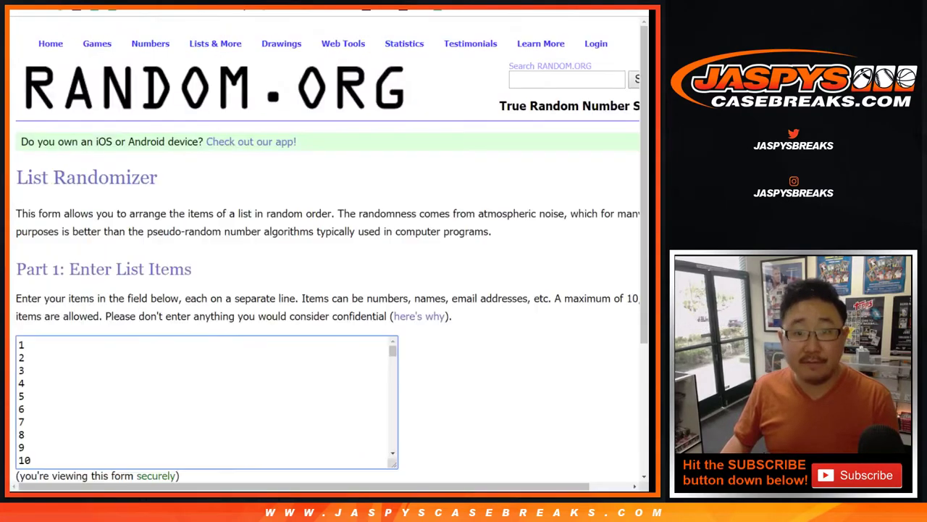
pyautogui.scroll(-3, 326, 250)
pyautogui.click(50, 380)
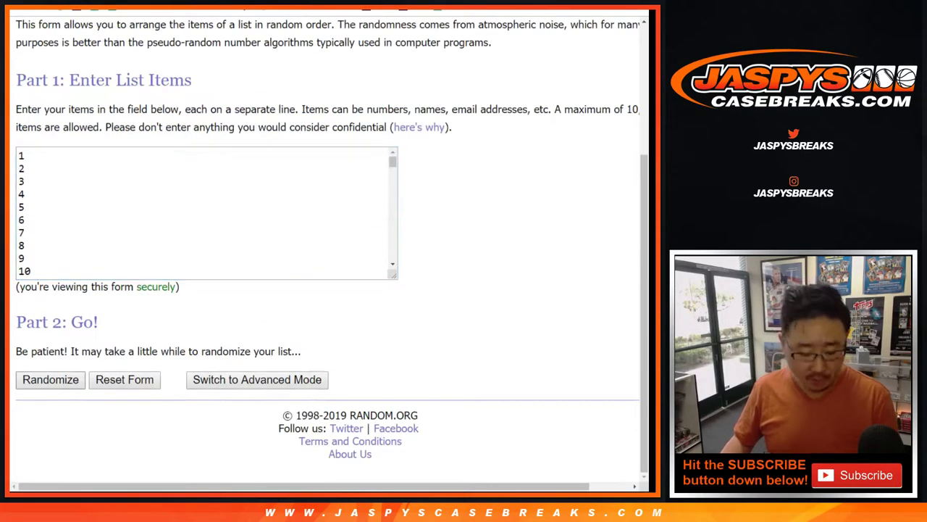
pyautogui.press('End')
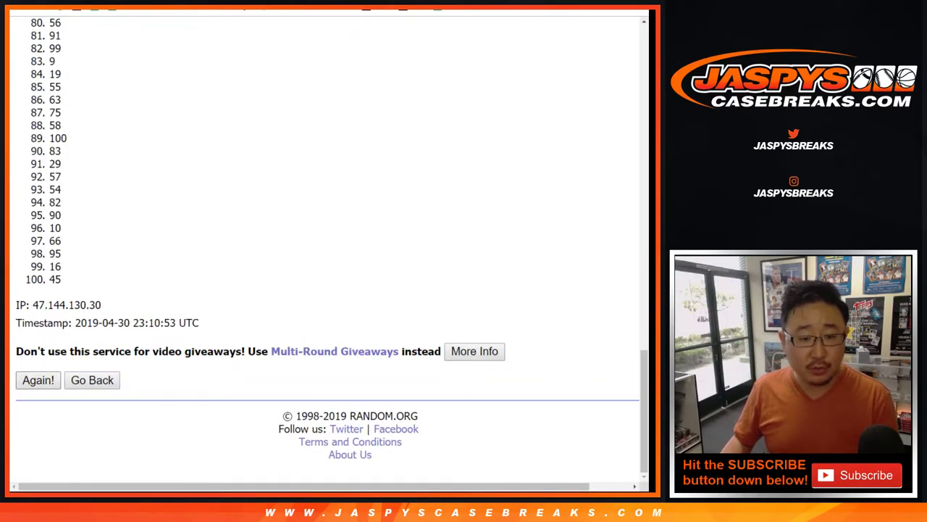
pyautogui.click(38, 380)
pyautogui.press('End')
pyautogui.click(38, 380)
pyautogui.press('End')
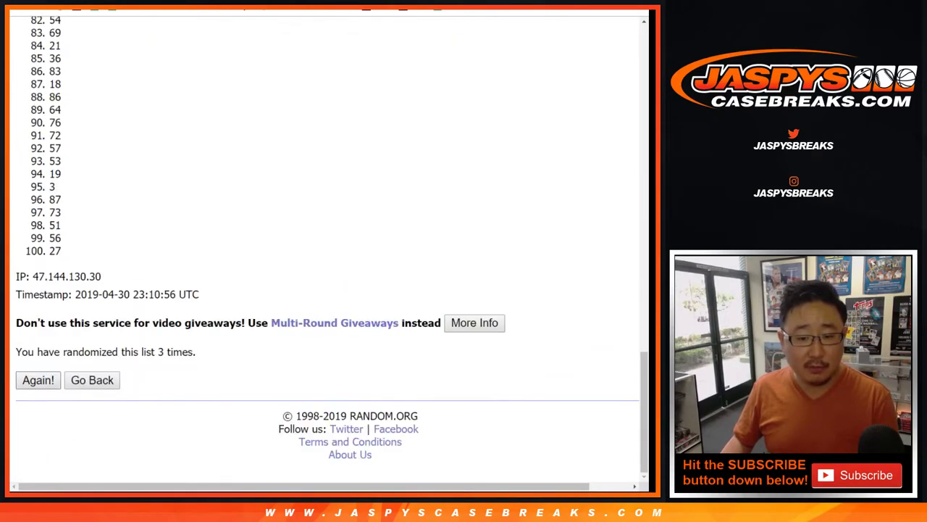
pyautogui.click(38, 380)
pyautogui.scroll(-20, 326, 290)
pyautogui.click(38, 380)
pyautogui.scroll(-20, 326, 290)
pyautogui.click(37, 379)
pyautogui.scroll(-20, 326, 290)
pyautogui.click(37, 380)
pyautogui.scroll(-20, 326, 290)
pyautogui.click(38, 379)
pyautogui.scroll(-20, 326, 290)
pyautogui.moveTo(196, 352); pyautogui.dragTo(158, 352)
pyautogui.moveTo(200, 295); pyautogui.dragTo(103, 279)
# Copy all 100 randomized numbers and paste them beside the names from cell B1.
pyautogui.scroll(20, 326, 290)
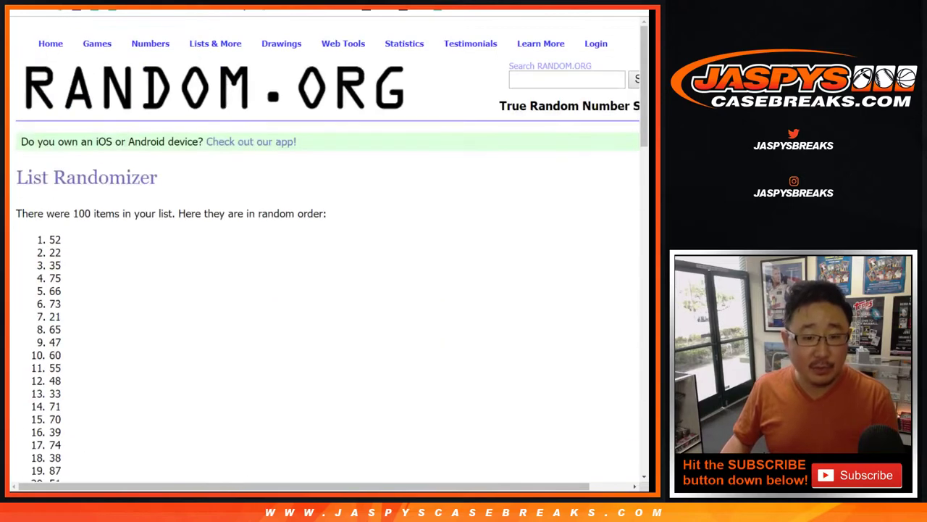
pyautogui.moveTo(60, 239)
pyautogui.mouseDown()
pyautogui.moveTo(65, 478)
pyautogui.moveTo(58, 187)
pyautogui.moveTo(62, 252)
pyautogui.mouseUp()
pyautogui.hotkey('ctrl', 'c')
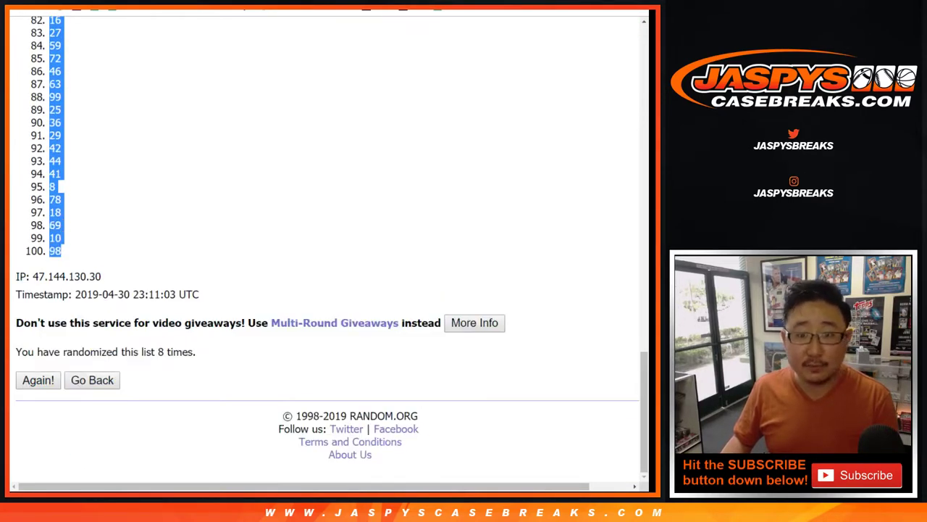
pyautogui.hotkey('alt', 'Tab')
pyautogui.rightClick(181, 117)
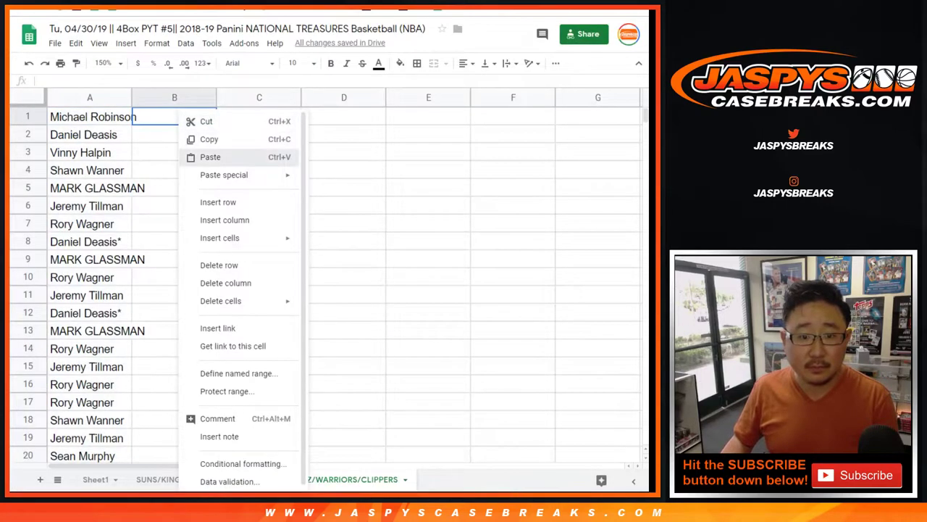
pyautogui.click(207, 155)
# Format the whole sheet in Helvetica at size 14 and fit the widths of columns A and B to their contents.
pyautogui.hotkey('ctrl', 'a')
pyautogui.doubleClick(130, 97)
pyautogui.click(247, 63)
pyautogui.click(246, 111)
pyautogui.click(296, 63)
pyautogui.click(297, 207)
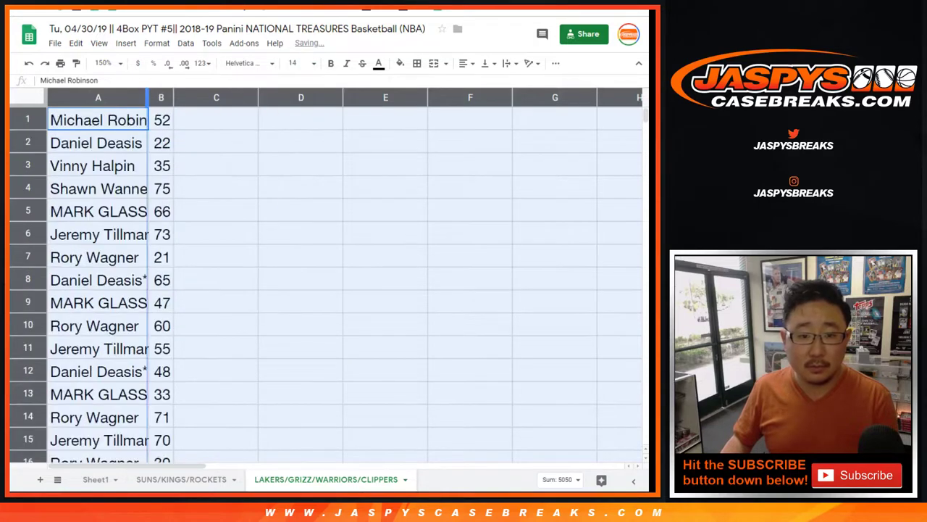
pyautogui.doubleClick(147, 97)
# Review the name and number pairs from row 1 to row 57, marking rows 1, 15, 29, 43 and 57 as reading points.
pyautogui.click(27, 119)
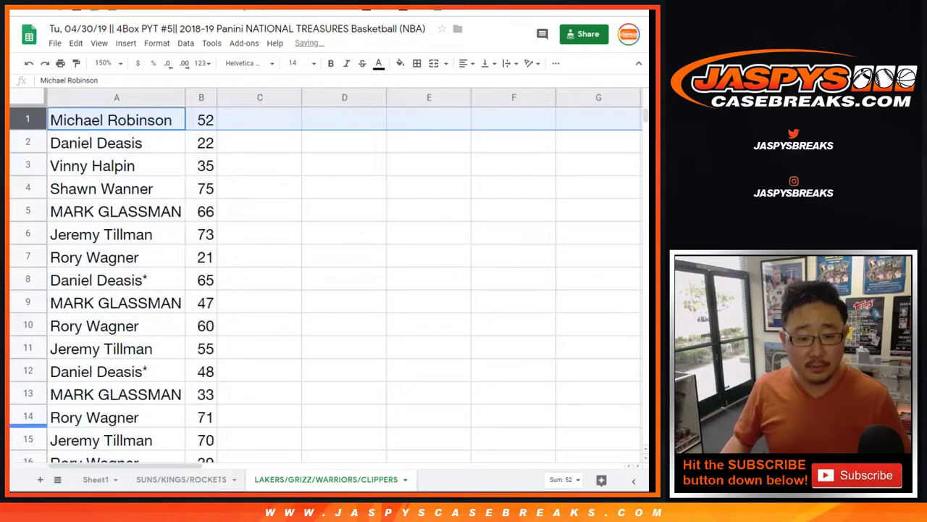
pyautogui.click(28, 437)
pyautogui.scroll(-5, 28, 437)
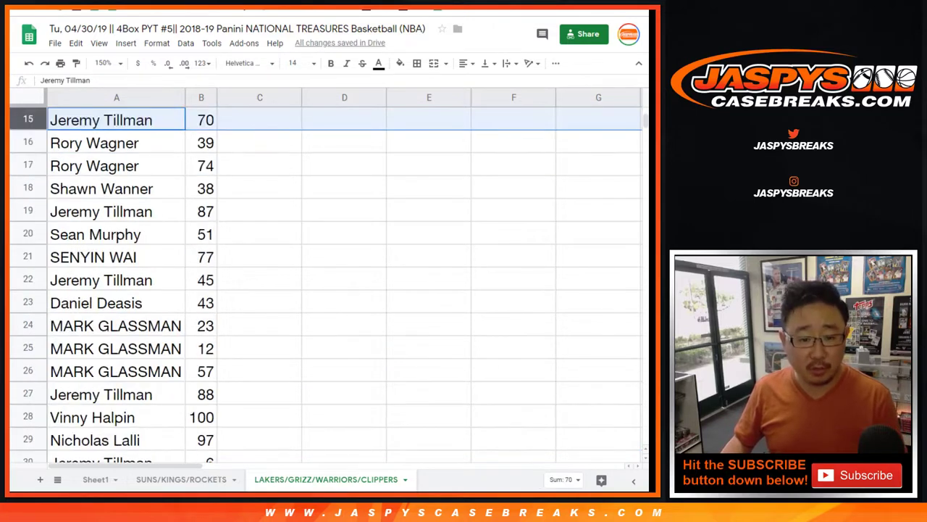
pyautogui.click(27, 440)
pyautogui.scroll(-5, 326, 282)
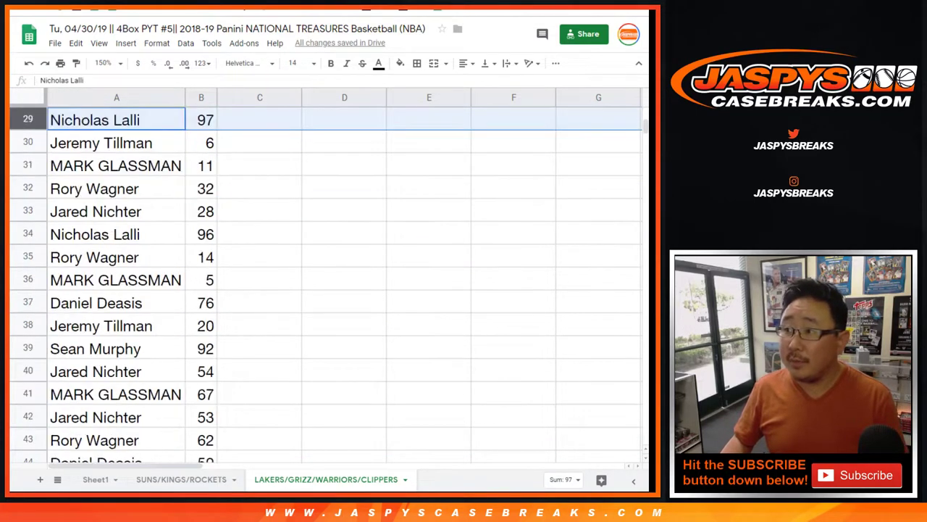
pyautogui.click(27, 439)
pyautogui.scroll(-5, 326, 283)
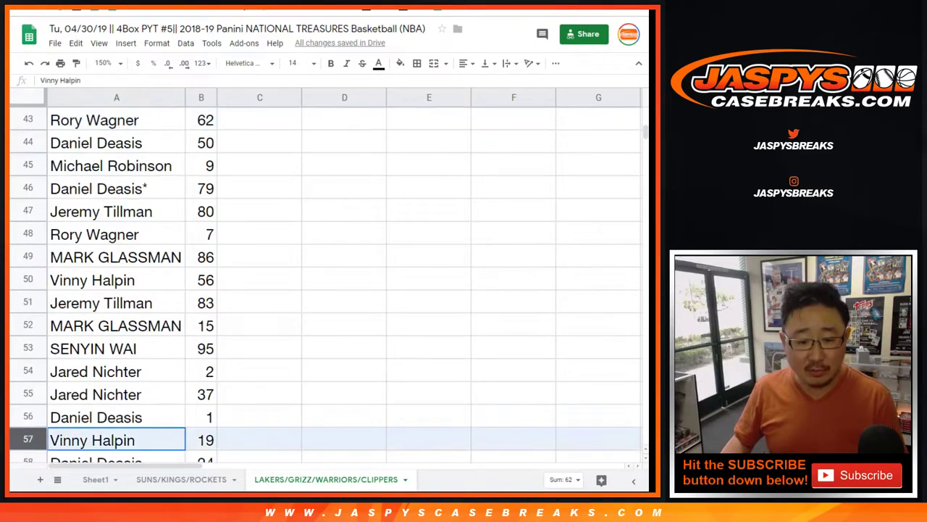
pyautogui.click(28, 440)
# Review the name and number pairs from row 57 to row 100, marking rows 71, 85 and 99 as reading points.
pyautogui.scroll(-5, 326, 283)
pyautogui.click(27, 440)
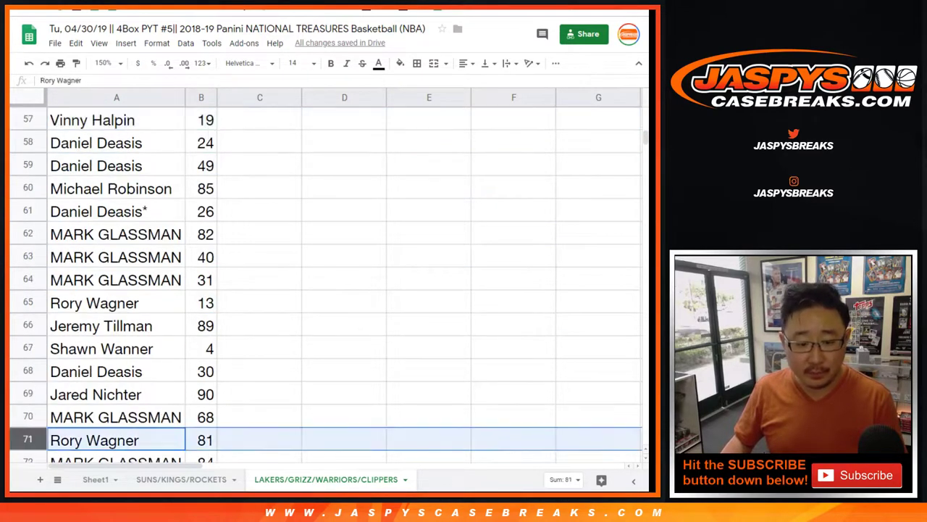
pyautogui.scroll(-6, 326, 282)
pyautogui.click(27, 440)
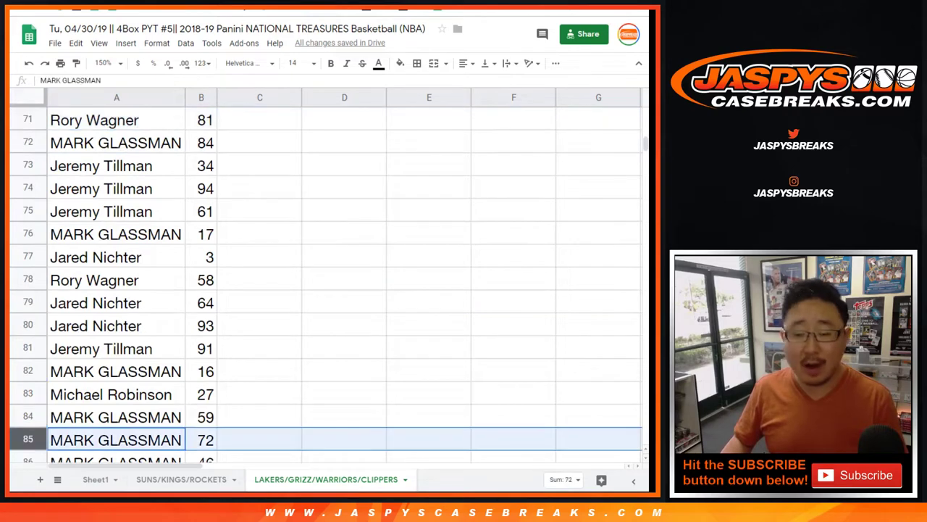
pyautogui.scroll(-5, 326, 282)
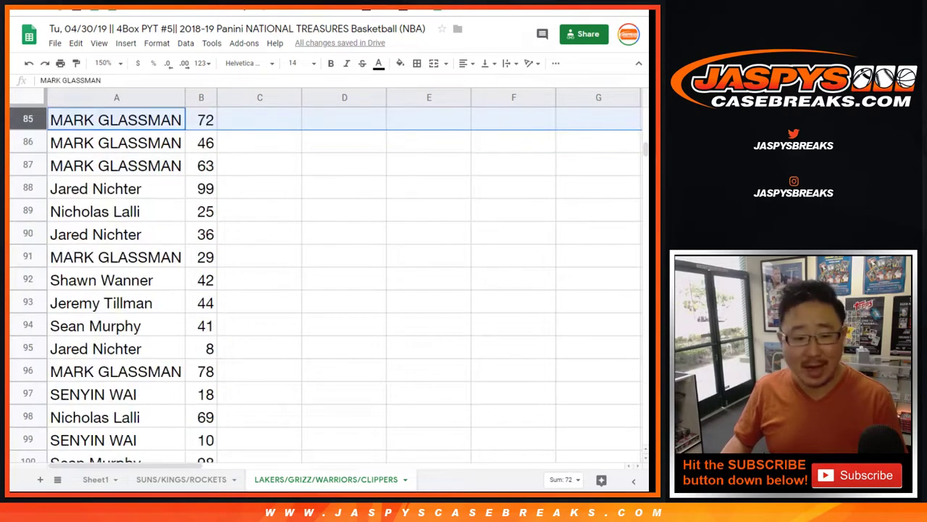
pyautogui.click(27, 439)
pyautogui.scroll(-3, 326, 282)
pyautogui.click(115, 352)
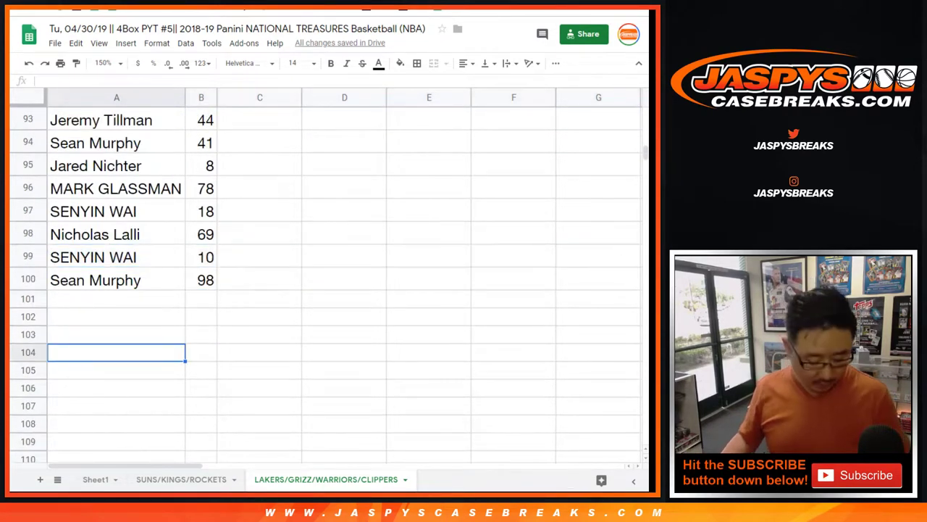
# Sort the whole LAKERS/GRIZZ/WARRIORS/CLIPPERS sheet by column A from A to Z.
pyautogui.hotkey('ctrl', 'Up')
pyautogui.hotkey('ctrl', 'Up')
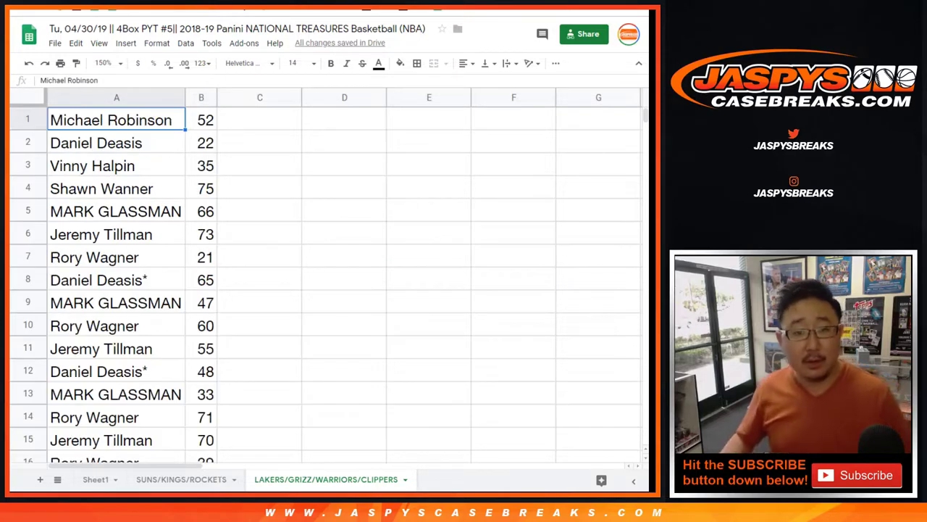
pyautogui.hotkey('ctrl', 'space')
pyautogui.click(185, 42)
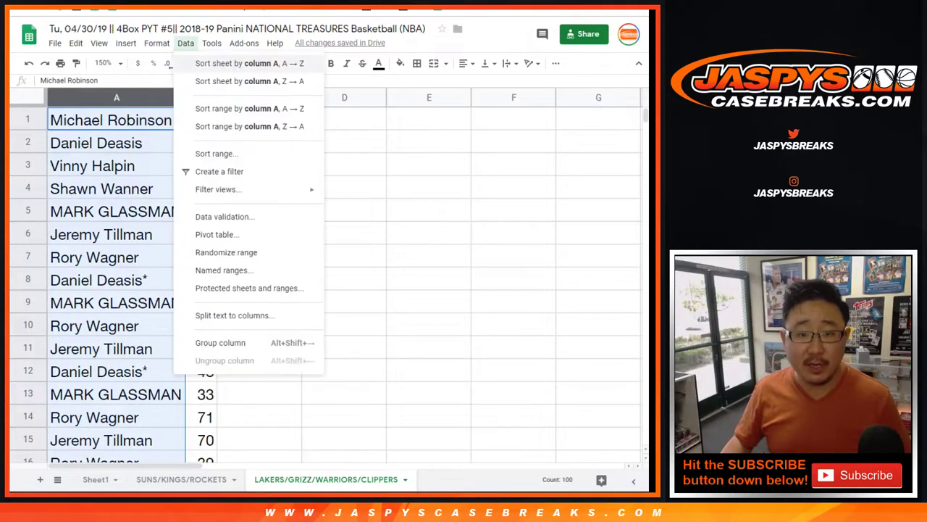
pyautogui.click(199, 61)
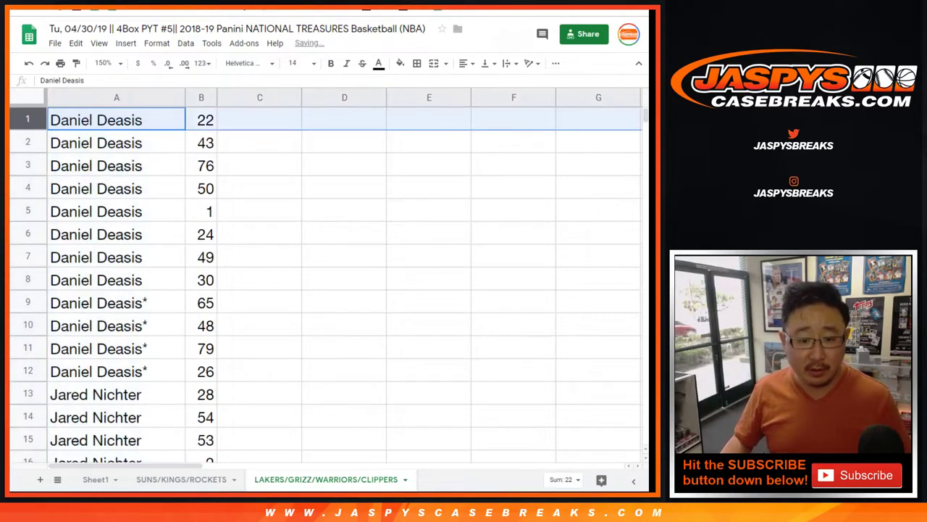
# Review the sorted numbers per participant, highlighting the row blocks 1–12, 13–24 and 25–40 in turn.
pyautogui.keyDown('shift'); pyautogui.click(28, 371); pyautogui.keyUp('shift')
pyautogui.scroll(-3, 326, 282)
pyautogui.scroll(-2, 326, 282)
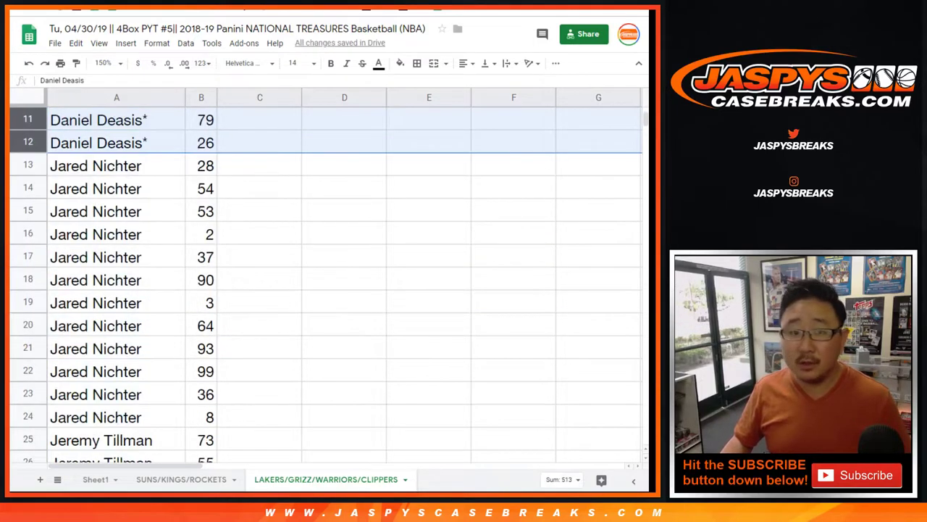
pyautogui.click(28, 120)
pyautogui.keyDown('shift'); pyautogui.click(27, 371); pyautogui.keyUp('shift')
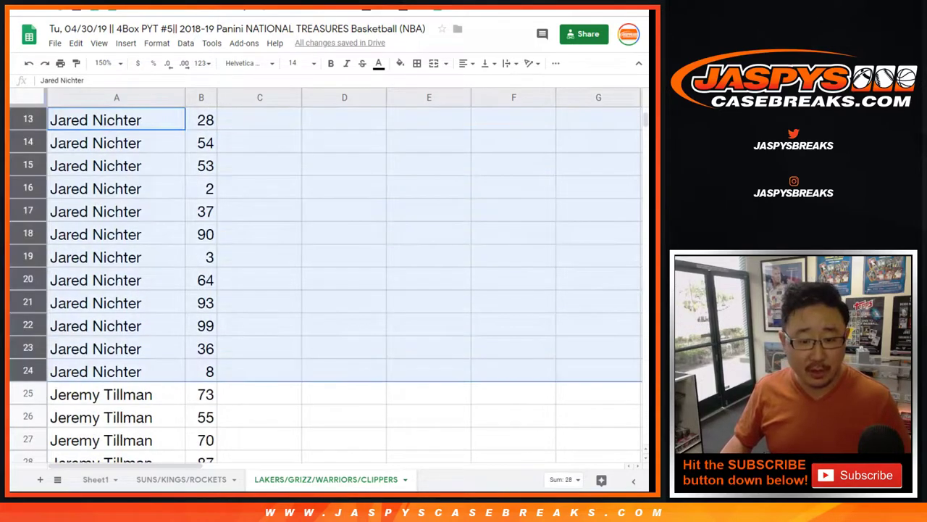
pyautogui.scroll(1, 326, 283)
pyautogui.scroll(-5, 326, 283)
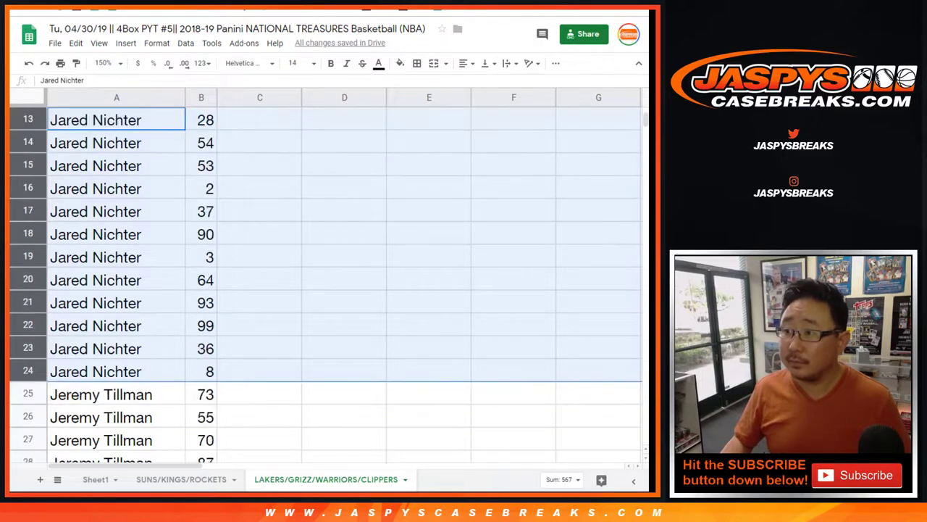
pyautogui.scroll(1, 326, 282)
pyautogui.click(27, 165)
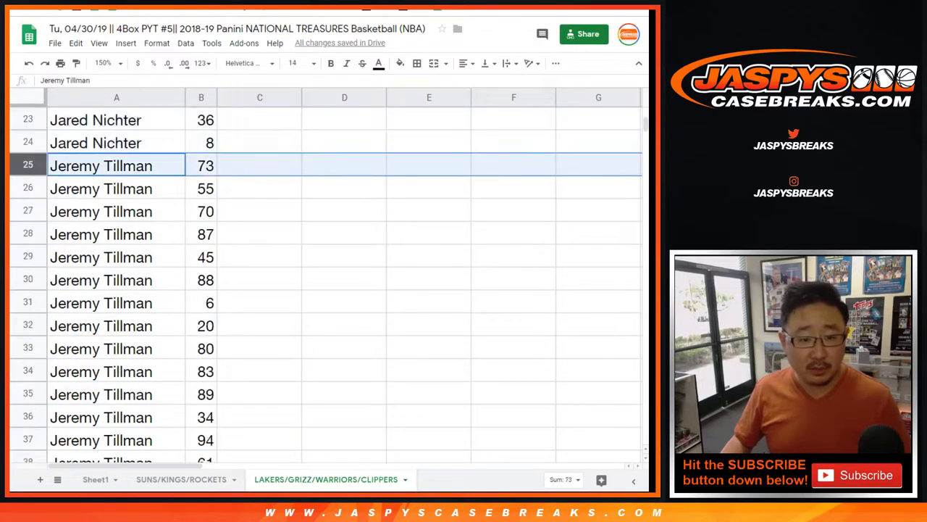
pyautogui.keyDown('shift'); pyautogui.click(27, 439); pyautogui.keyUp('shift')
pyautogui.scroll(-5, 28, 439)
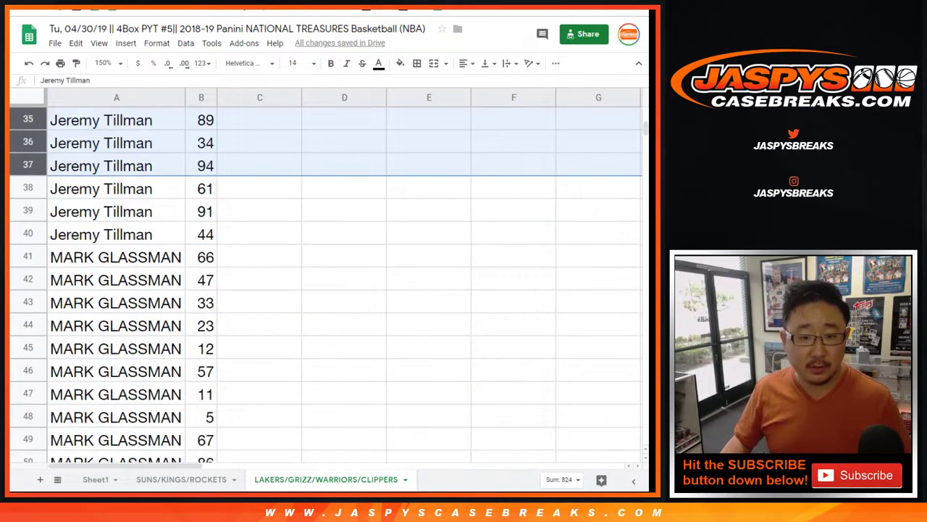
pyautogui.keyDown('shift'); pyautogui.click(28, 234); pyautogui.keyUp('shift')
# Review the next participants' numbers, highlighting the row blocks 41–54, 55–64, 65–68 and 69–72 in turn.
pyautogui.click(28, 257)
pyautogui.scroll(-2, 28, 256)
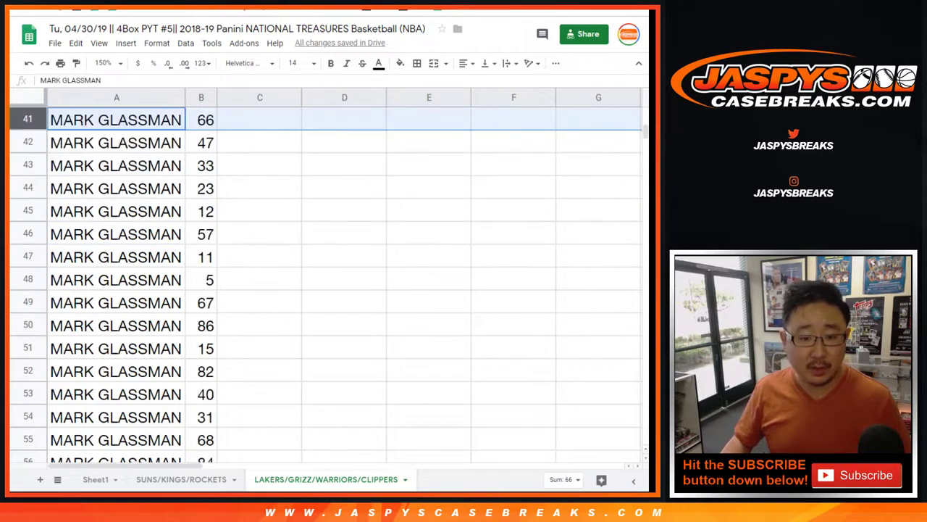
pyautogui.keyDown('shift'); pyautogui.click(28, 416); pyautogui.keyUp('shift')
pyautogui.scroll(-5, 326, 283)
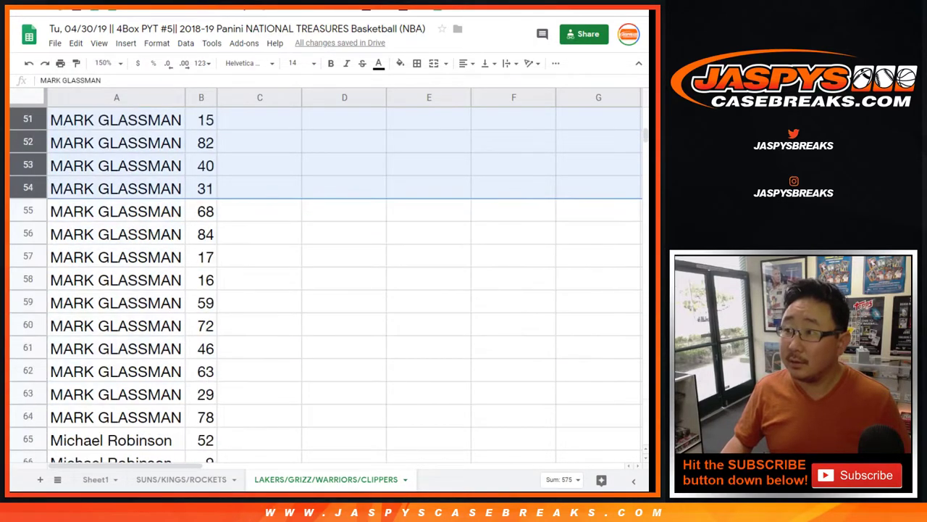
pyautogui.click(28, 210)
pyautogui.keyDown('shift'); pyautogui.click(27, 416); pyautogui.keyUp('shift')
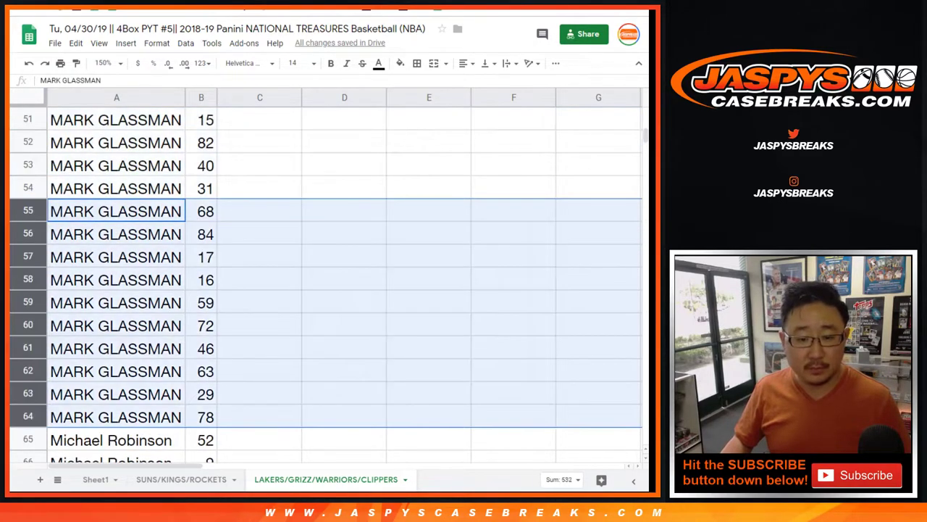
pyautogui.scroll(-3, 28, 416)
pyautogui.scroll(-3, 326, 283)
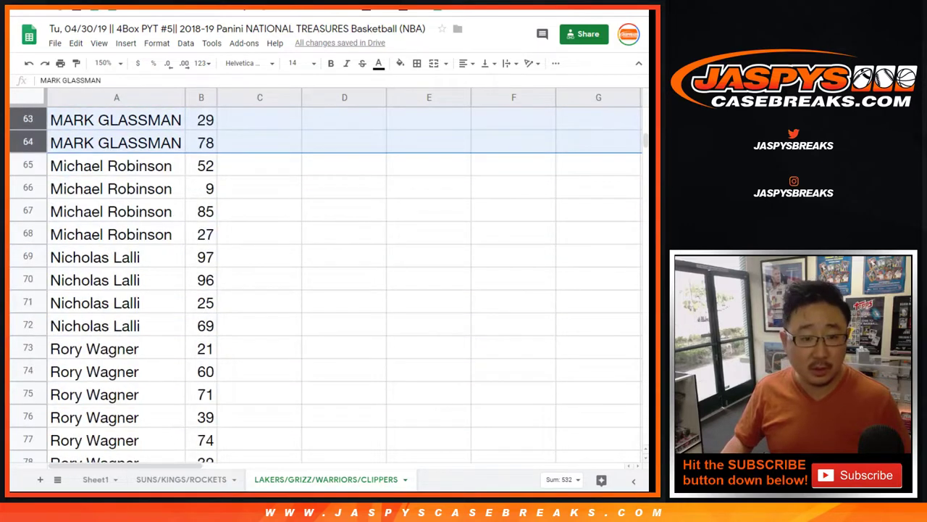
pyautogui.click(28, 166)
pyautogui.keyDown('shift'); pyautogui.click(28, 233); pyautogui.keyUp('shift')
pyautogui.click(27, 256)
pyautogui.keyDown('shift'); pyautogui.click(27, 324); pyautogui.keyUp('shift')
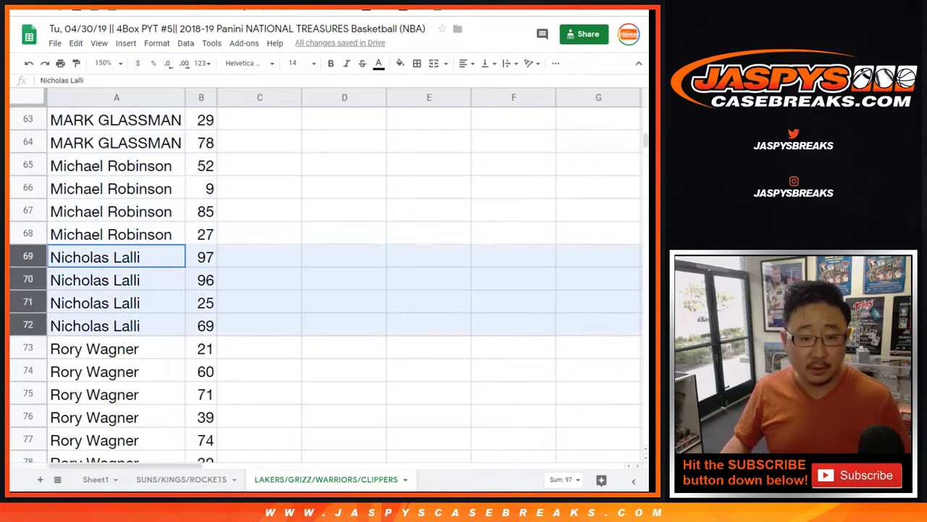
# Continue the per-participant review by highlighting rows 73–84, 85–88 and 89–92 in turn.
pyautogui.scroll(-3, 28, 211)
pyautogui.click(27, 211)
pyautogui.scroll(-1, 28, 211)
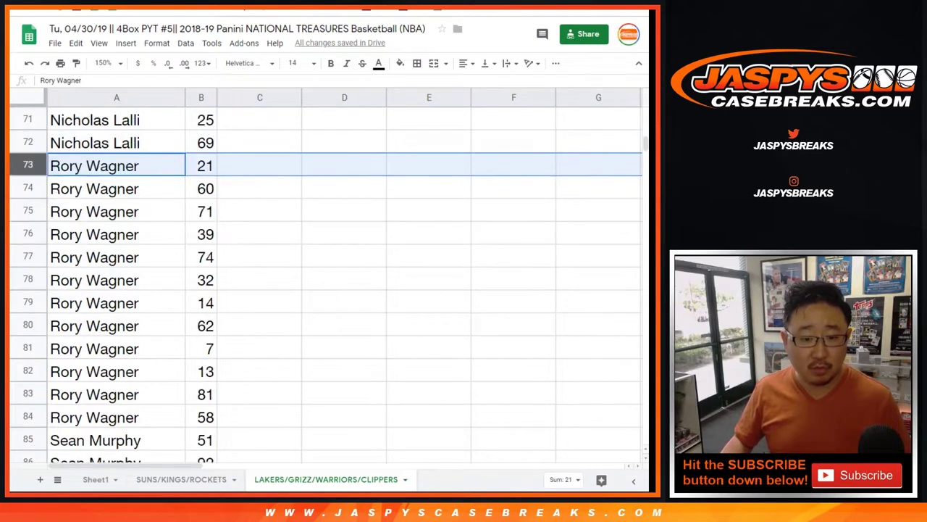
pyautogui.keyDown('shift'); pyautogui.click(27, 417); pyautogui.keyUp('shift')
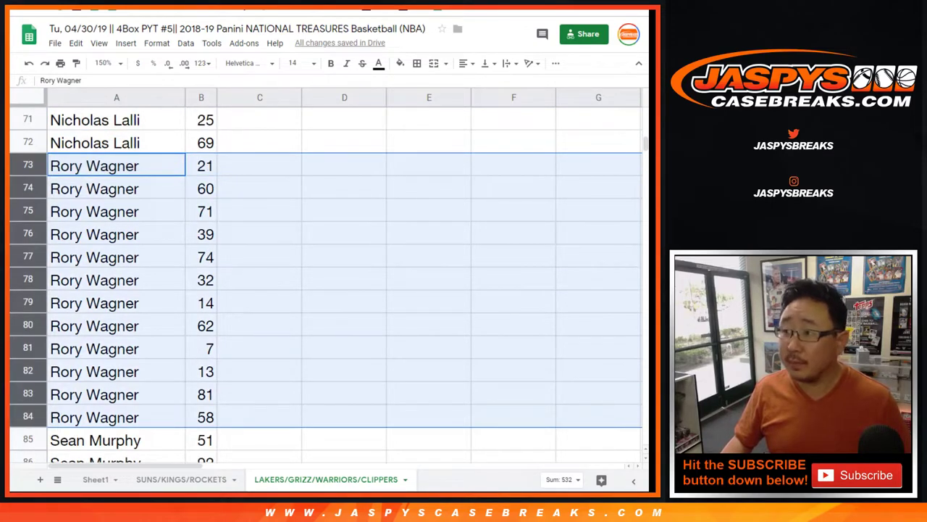
pyautogui.scroll(-6, 326, 279)
pyautogui.click(27, 165)
pyautogui.keyDown('shift'); pyautogui.click(28, 234); pyautogui.keyUp('shift')
pyautogui.click(28, 256)
pyautogui.keyDown('shift'); pyautogui.click(27, 325); pyautogui.keyUp('shift')
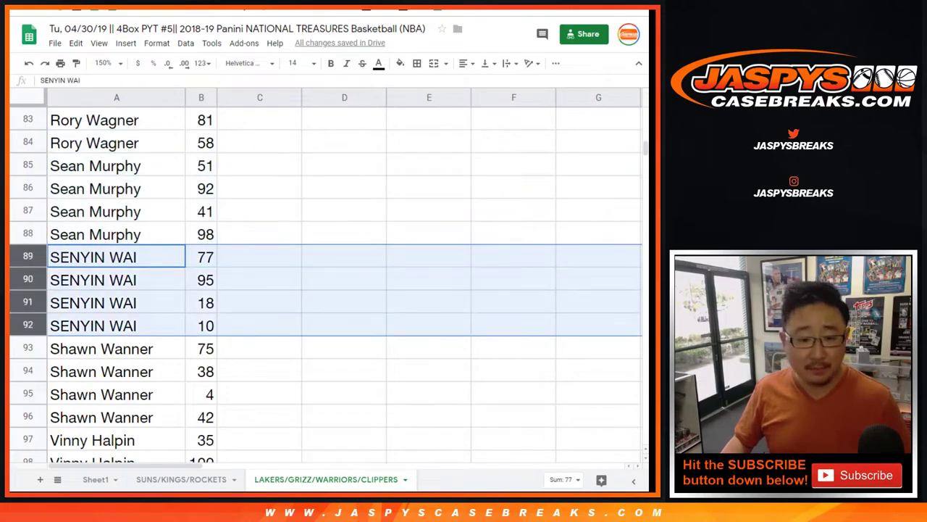
# Review the last two participants' numbers by highlighting rows 93–96 and 97–100, and clear the row highlight.
pyautogui.scroll(-4, 326, 278)
pyautogui.click(27, 165)
pyautogui.keyDown('shift'); pyautogui.click(27, 234); pyautogui.keyUp('shift')
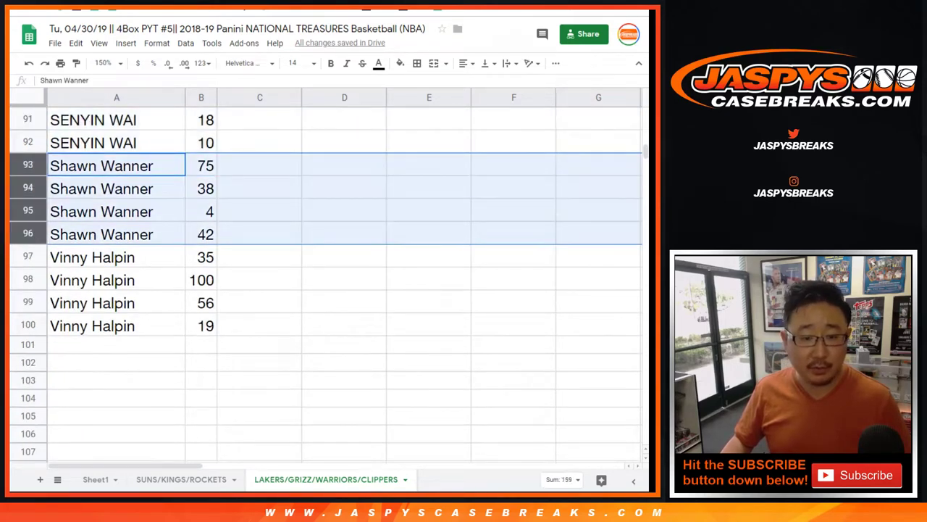
pyautogui.click(28, 256)
pyautogui.keyDown('shift'); pyautogui.click(28, 325); pyautogui.keyUp('shift')
pyautogui.click(115, 362)
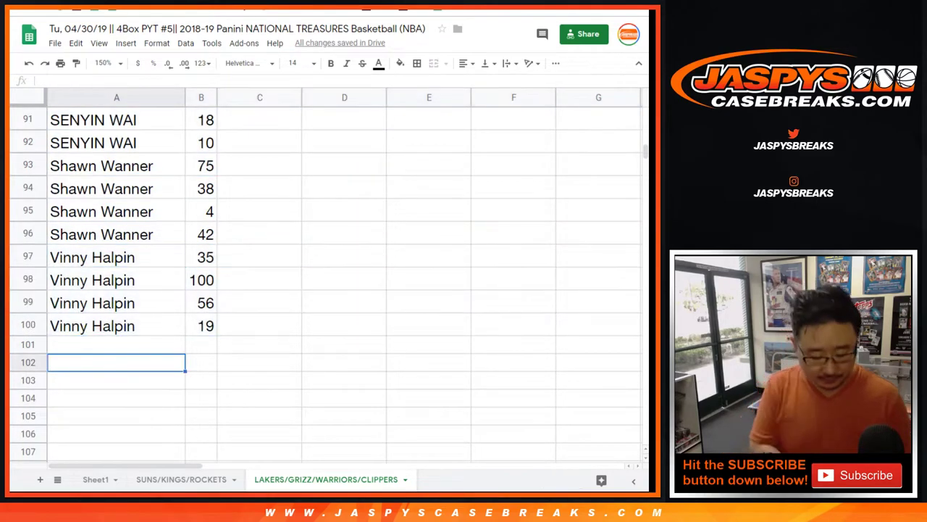
pyautogui.click(115, 325)
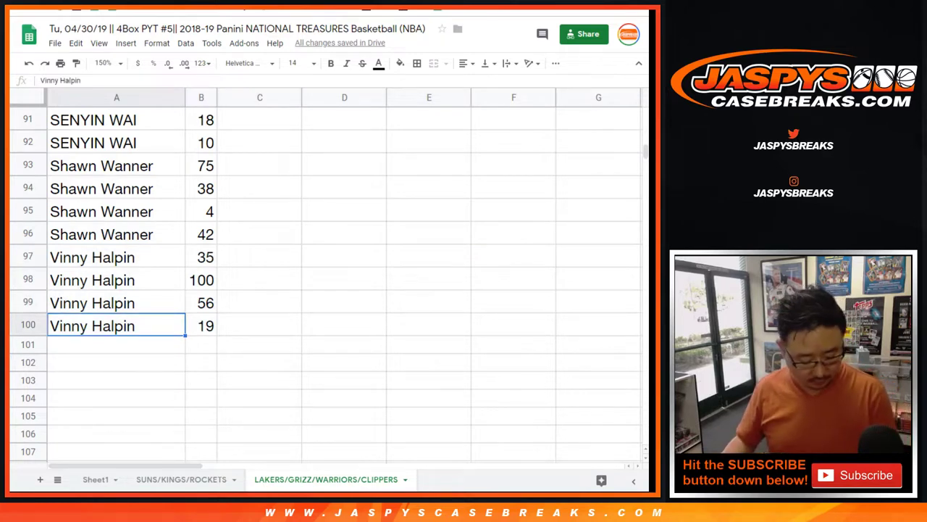
# Return to the start of the sorted list, switch to Sheet1 and set its zoom to 85%.
pyautogui.hotkey('ctrl', 'Home')
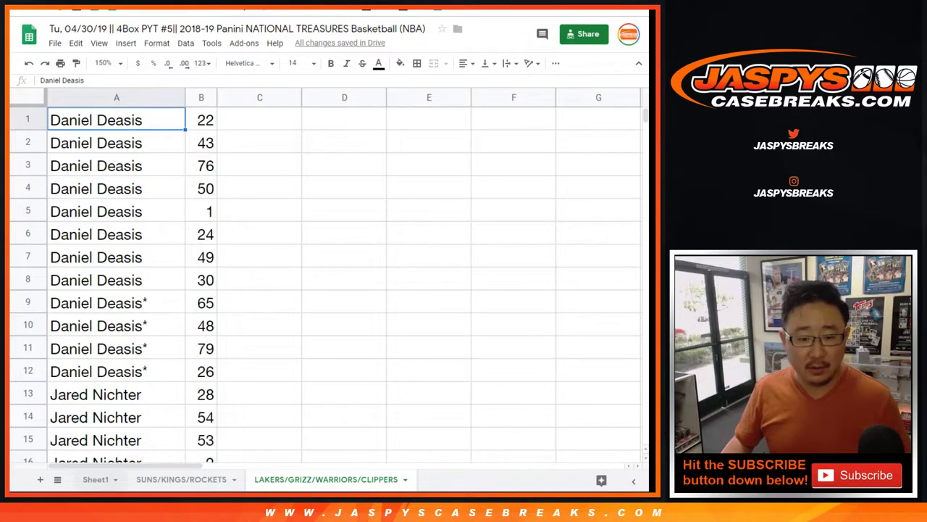
pyautogui.click(96, 480)
pyautogui.click(107, 63)
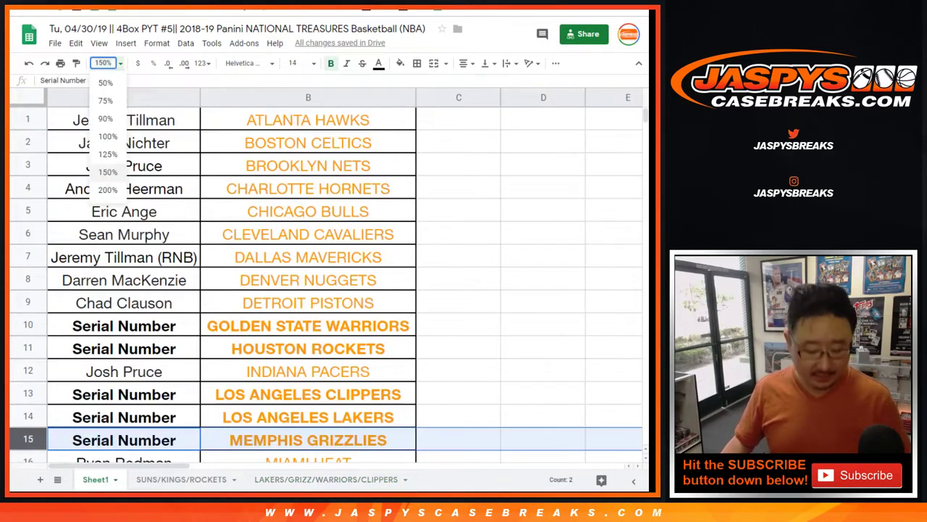
pyautogui.press('Return')
# Print one copy of Sheet1 on Letter paper in portrait orientation with the workbook title in the header.
pyautogui.hotkey('ctrl', 'p')
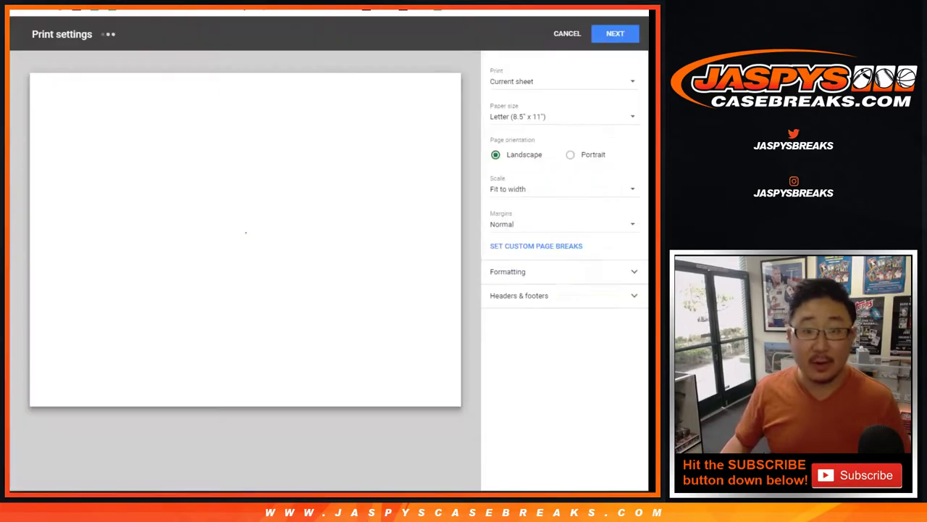
pyautogui.click(519, 296)
pyautogui.click(495, 339)
pyautogui.click(608, 34)
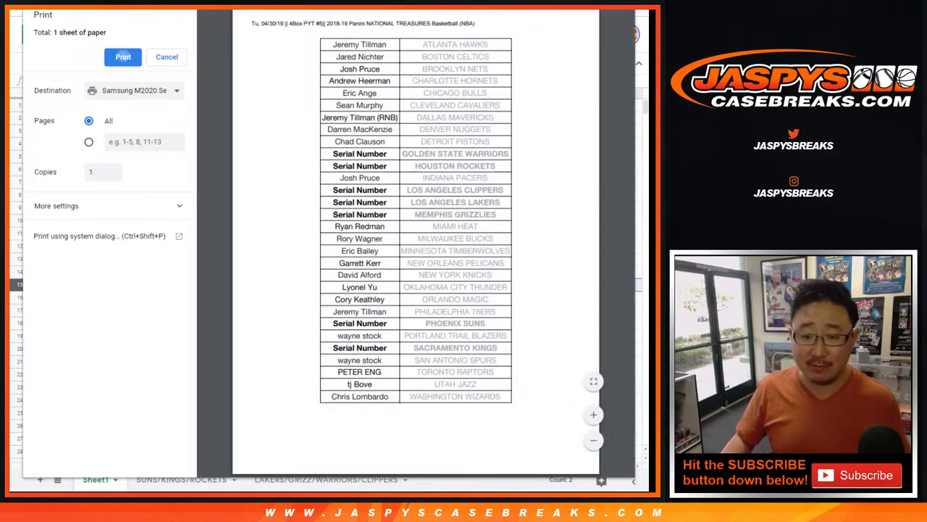
pyautogui.press('Return')
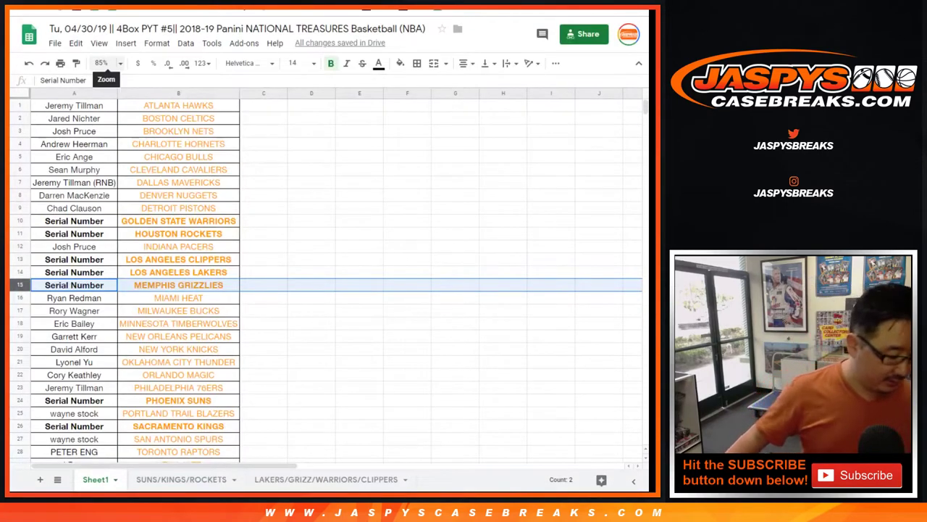